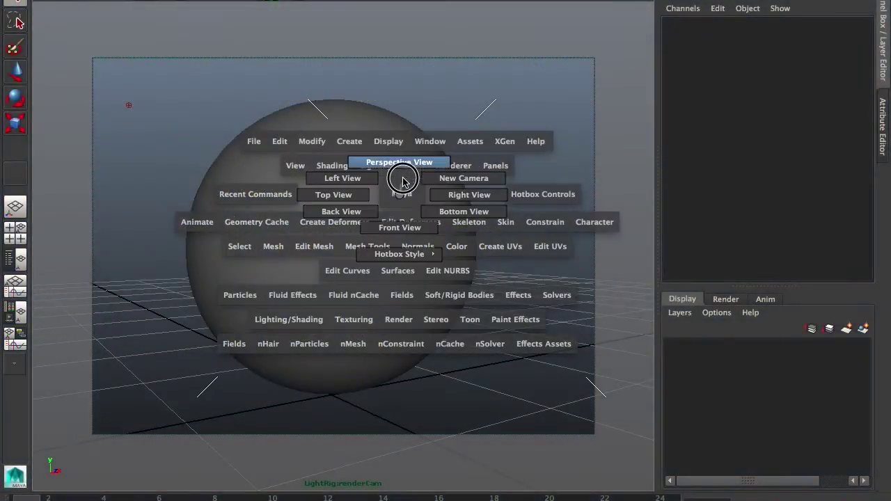
Orbit the default persp camera view and bring up the Panels > Perspective camera list
alt+drag(394, 241, 343, 247)
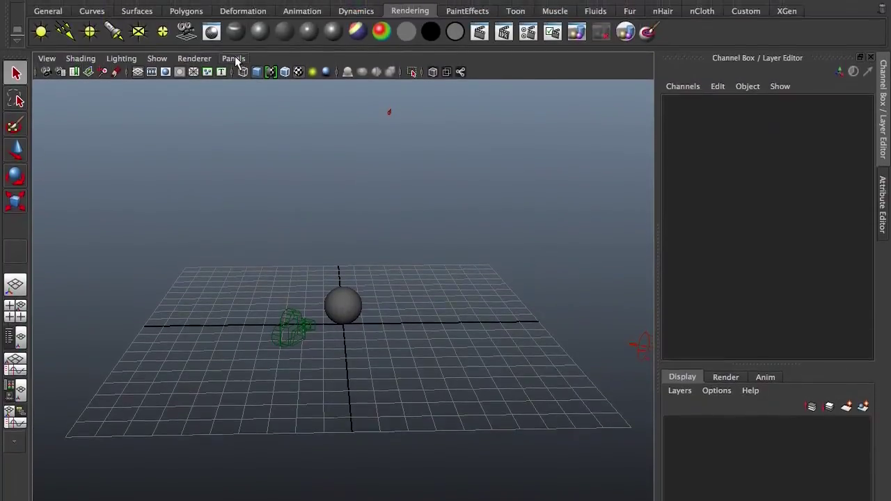
drag(233, 59, 259, 72)
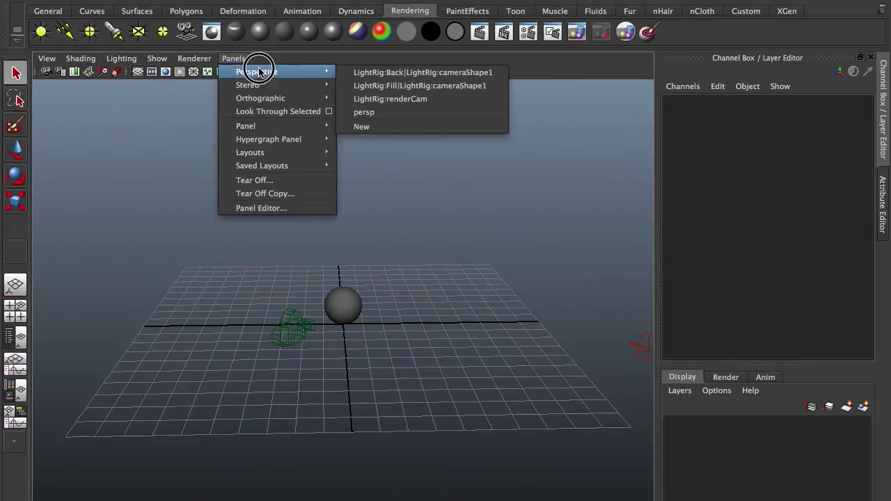
Look through LightRig:renderCam and mental ray render the grey sphere at 640 x 480
click(404, 99)
click(478, 31)
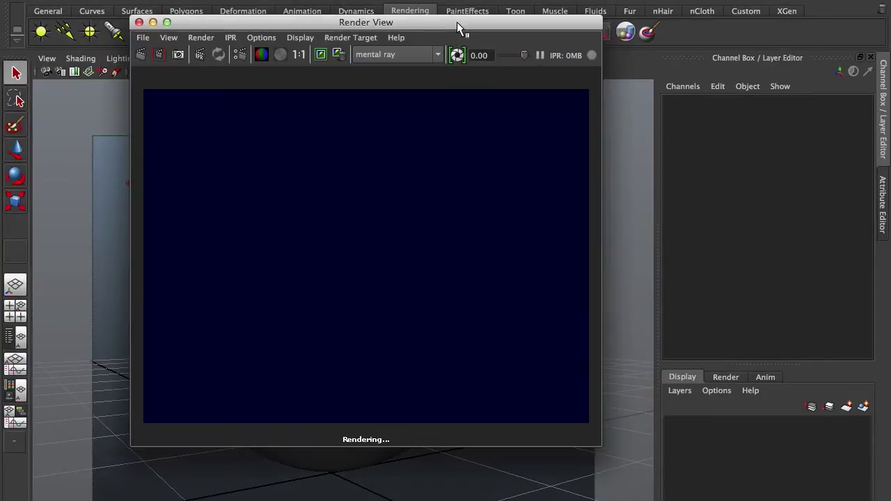
drag(457, 23, 642, 55)
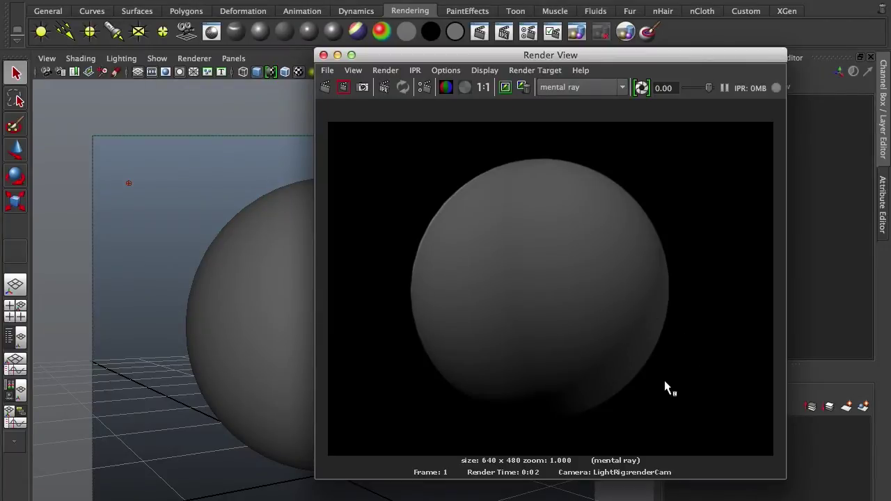
drag(643, 55, 712, 100)
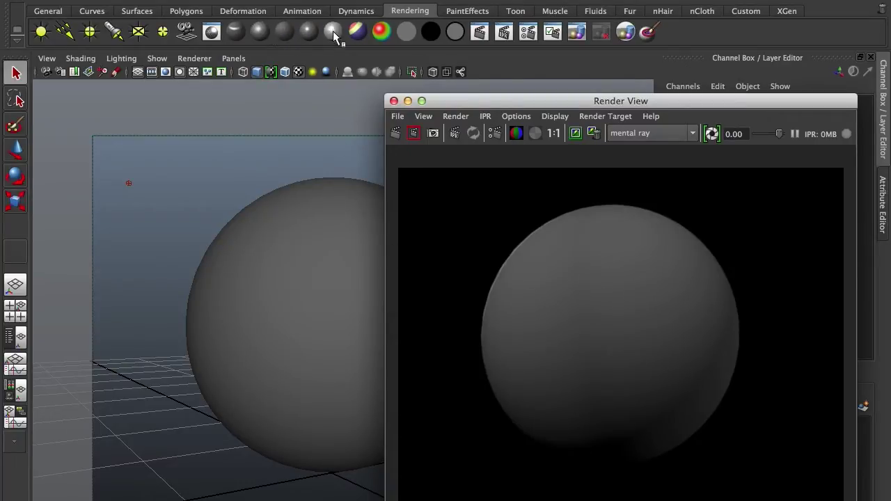
Assign a new Blinn material, blinn2, to the sphere, render it, and keep the image
click(260, 31)
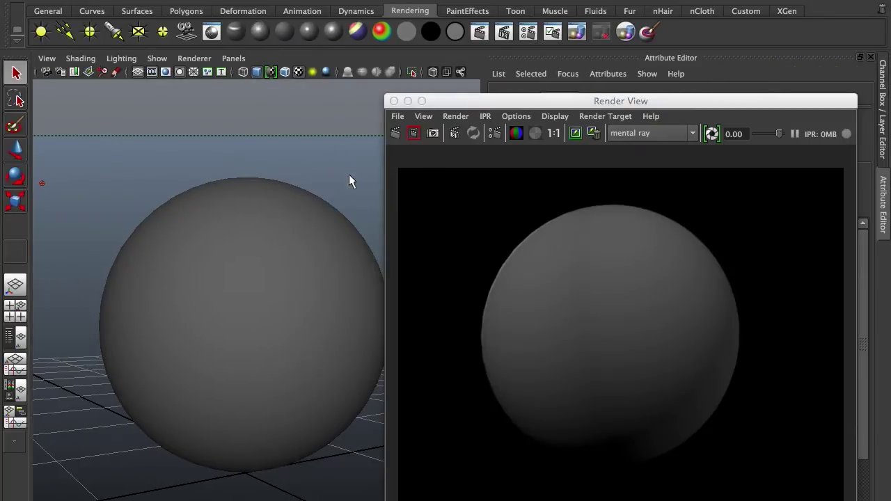
click(317, 264)
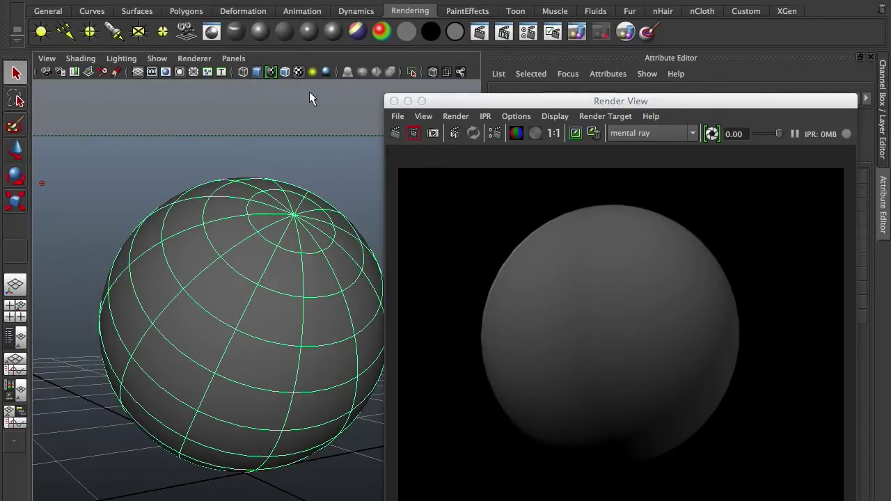
click(260, 30)
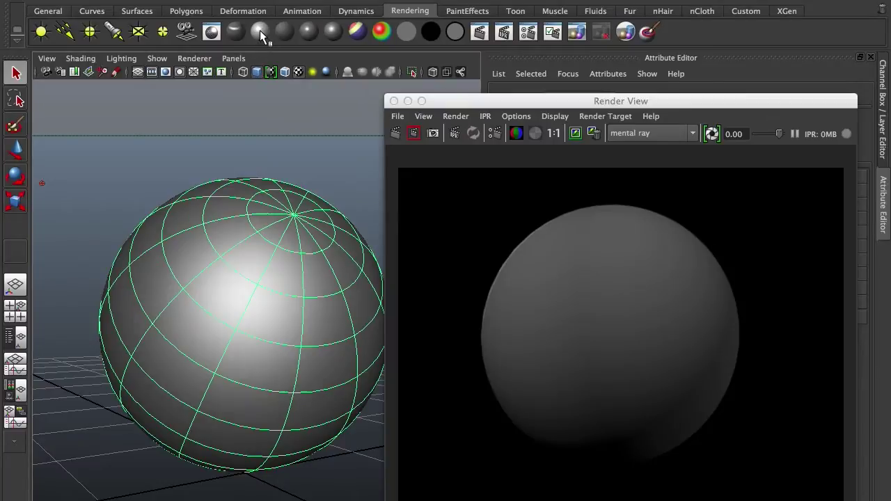
click(397, 133)
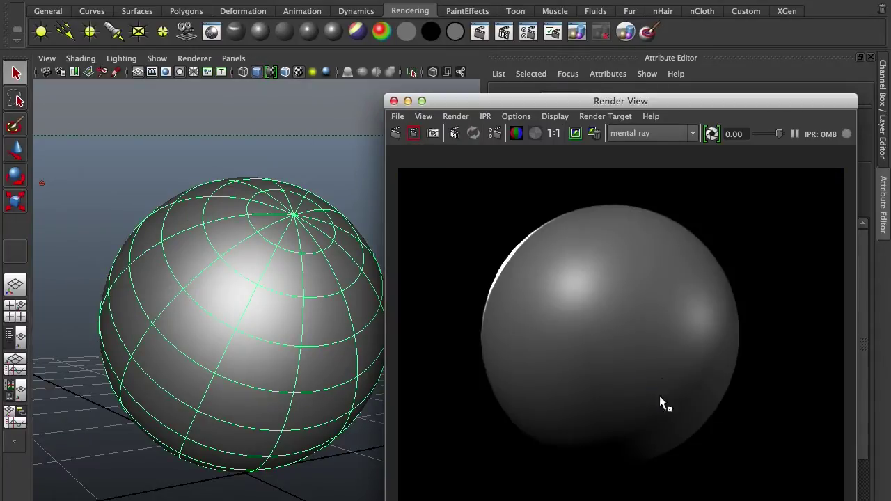
click(578, 133)
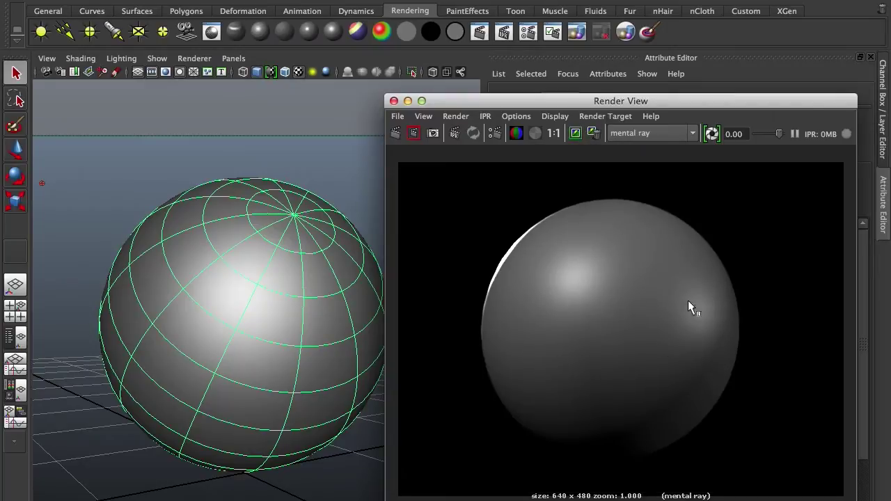
drag(652, 100, 686, 130)
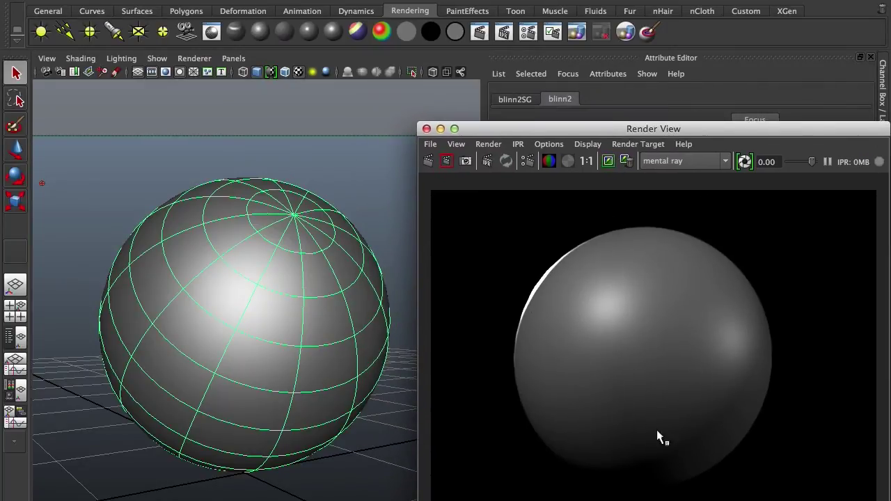
Show the sphere's material attributes through its context menu
drag(612, 132, 488, 407)
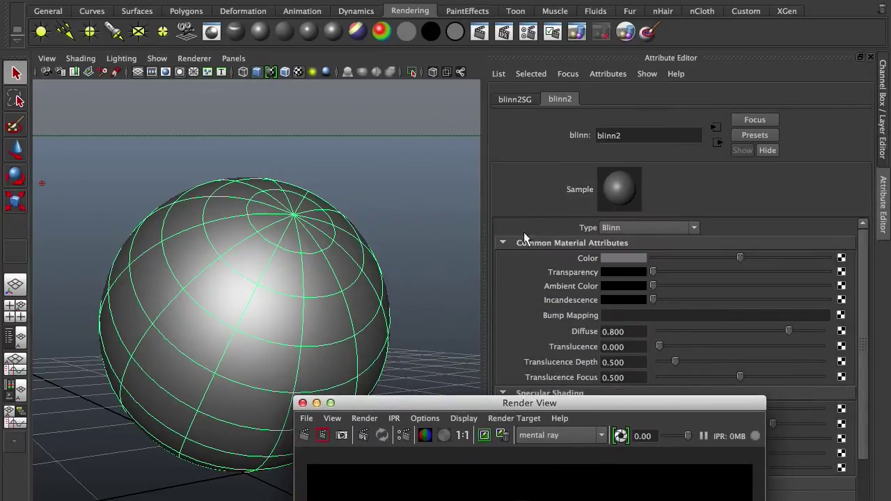
click(298, 273)
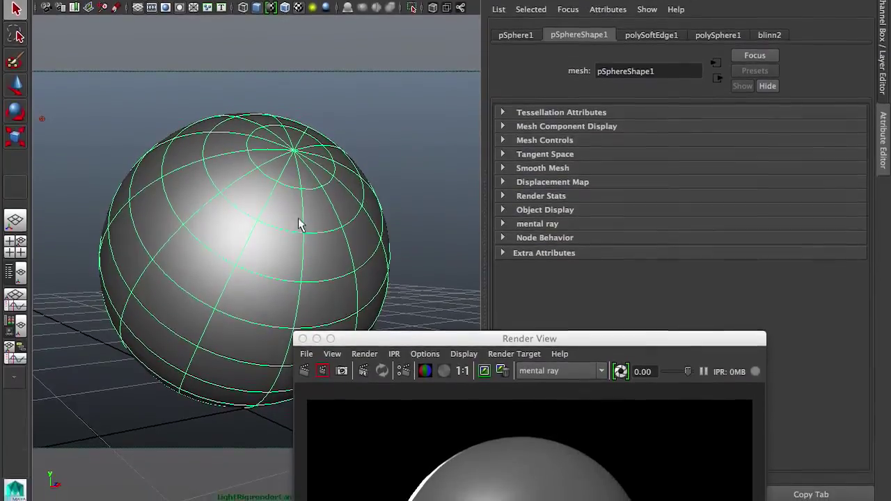
right_drag(288, 278, 282, 392)
right_drag(282, 240, 285, 378)
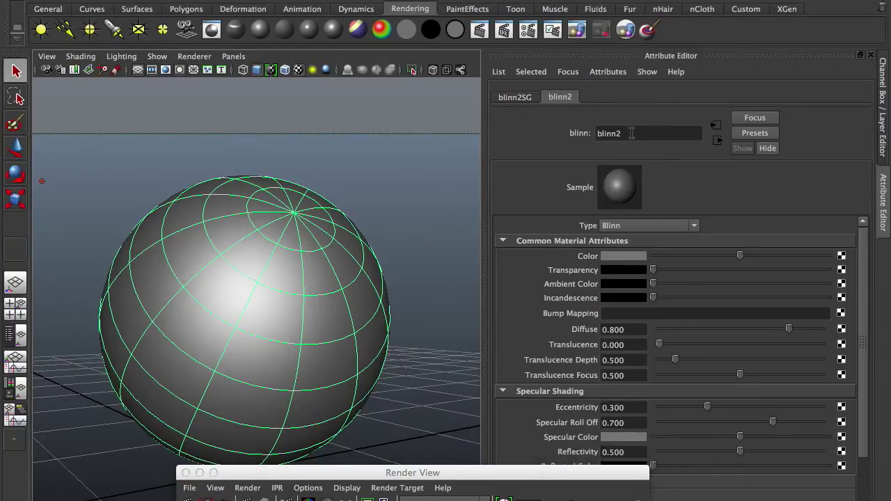
Rename blinn2 to ballShader and bring up texture choices for its Color
double_click(630, 133)
text(ball)
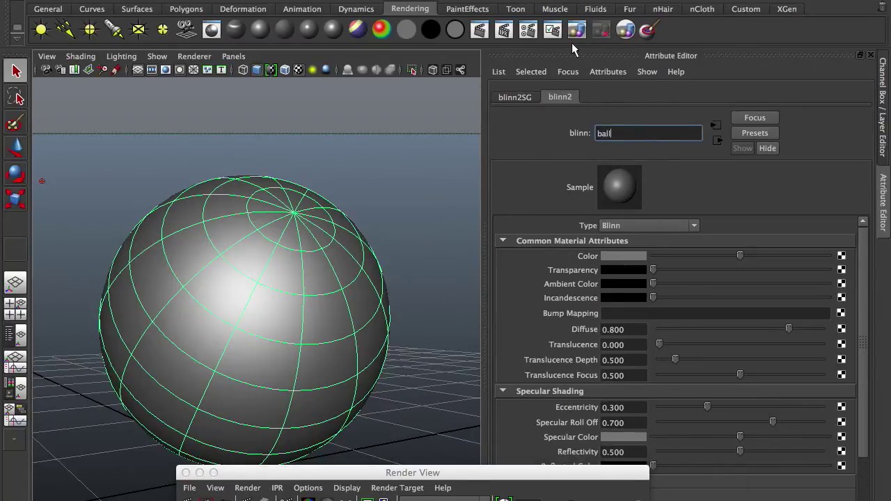
text(Shader)
key(Return)
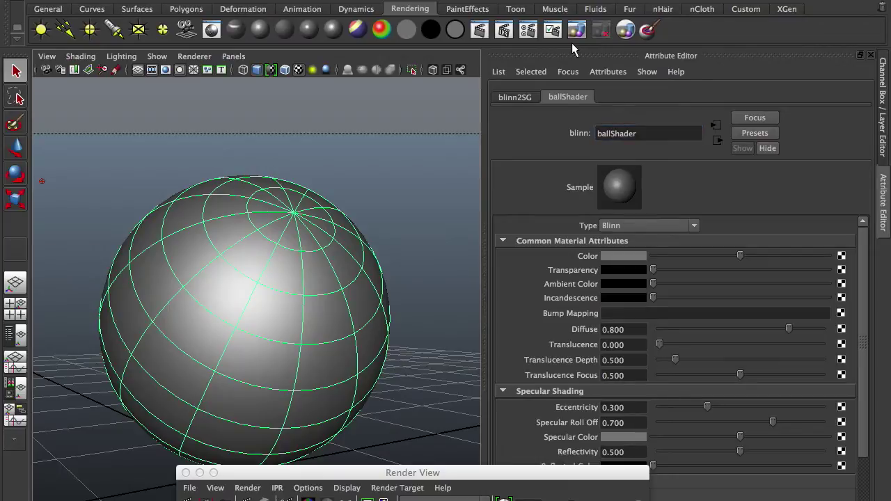
click(842, 257)
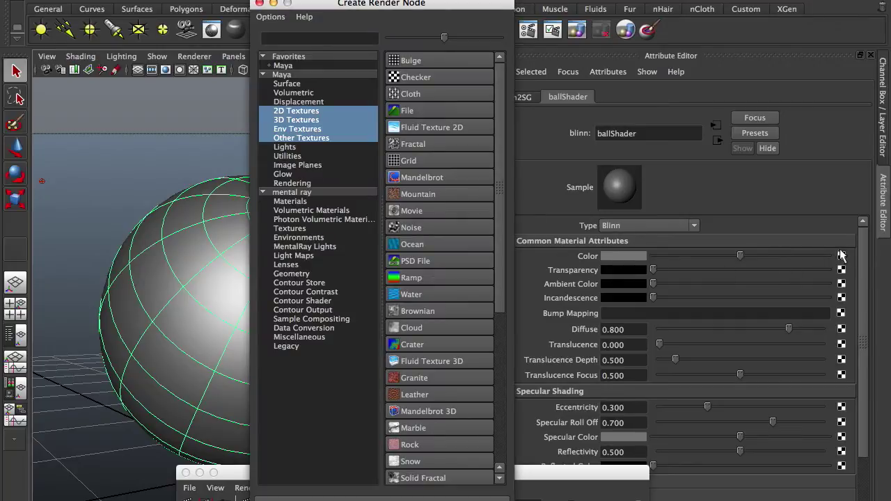
Map ballShader's colour to a Leather 3D texture and fit place3dTexture1 to the sphere's bounding box
click(310, 121)
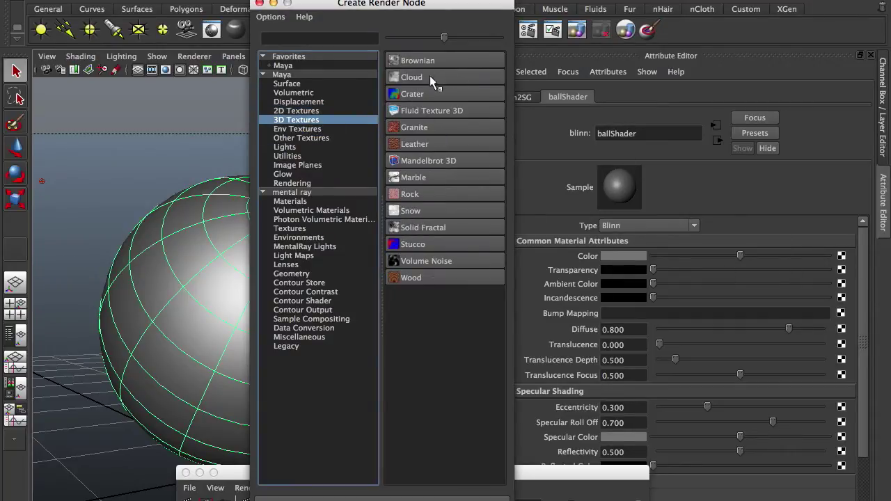
click(420, 142)
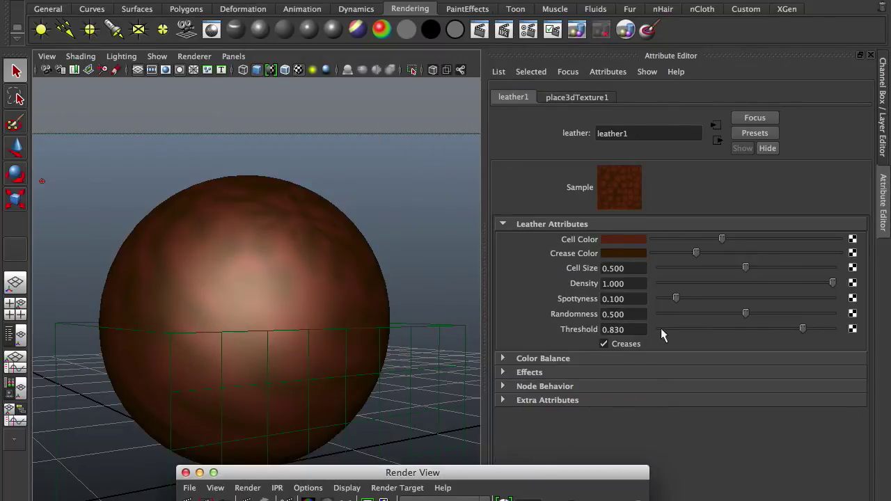
click(583, 96)
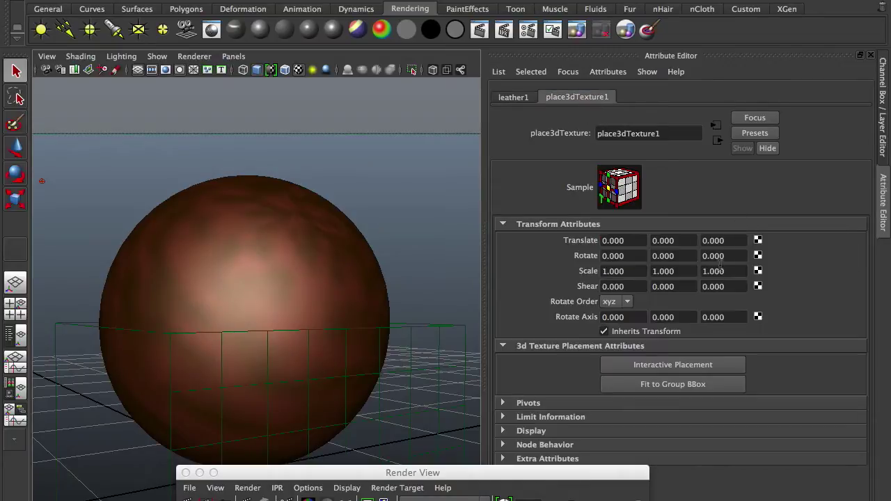
click(674, 384)
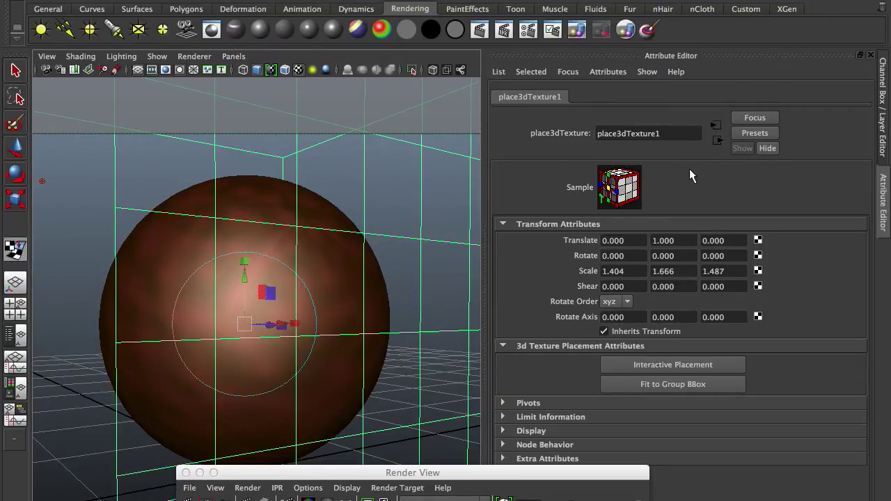
click(717, 140)
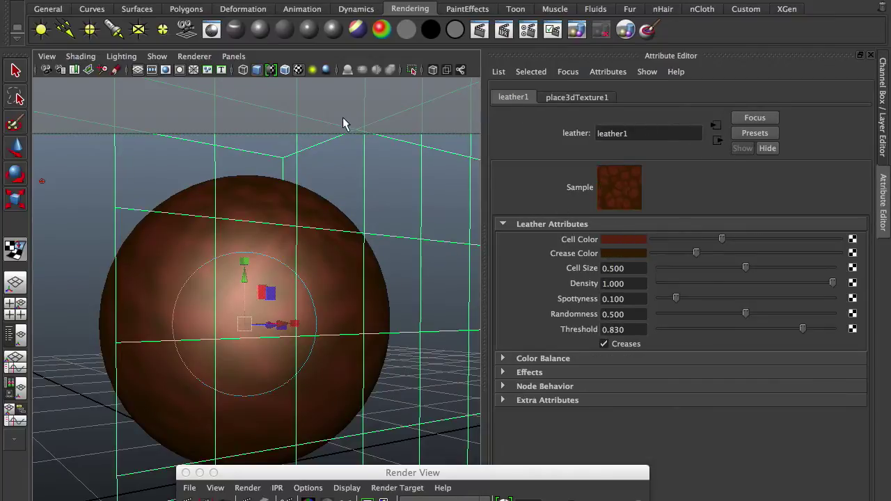
Re-render the sphere in mental ray to show the leather cell pattern
click(417, 474)
drag(416, 474, 411, 74)
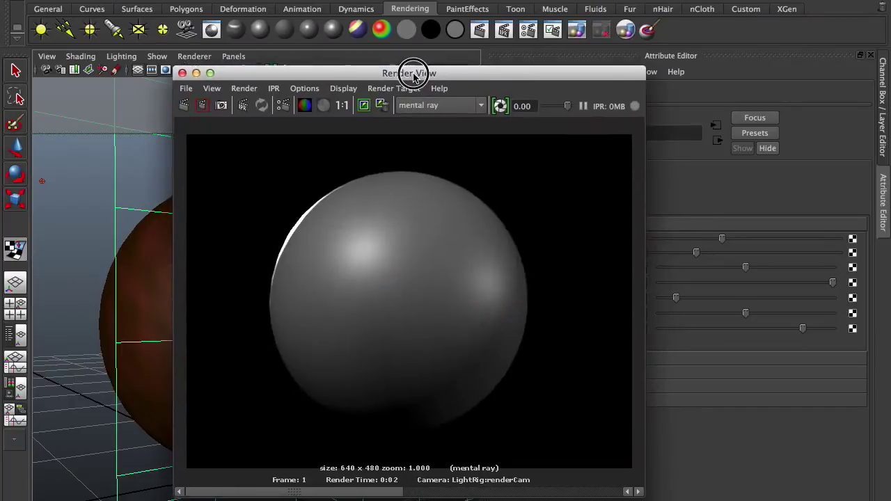
click(183, 102)
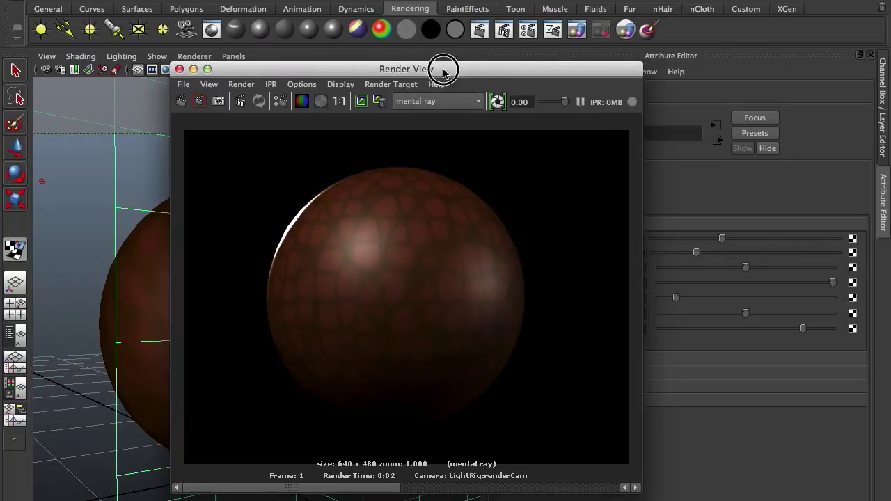
drag(446, 70, 315, 154)
Brighten leather1's cell and crease colours; set Cell Size 0.590, Spottyness 0.390, Randomness 0.683
click(724, 238)
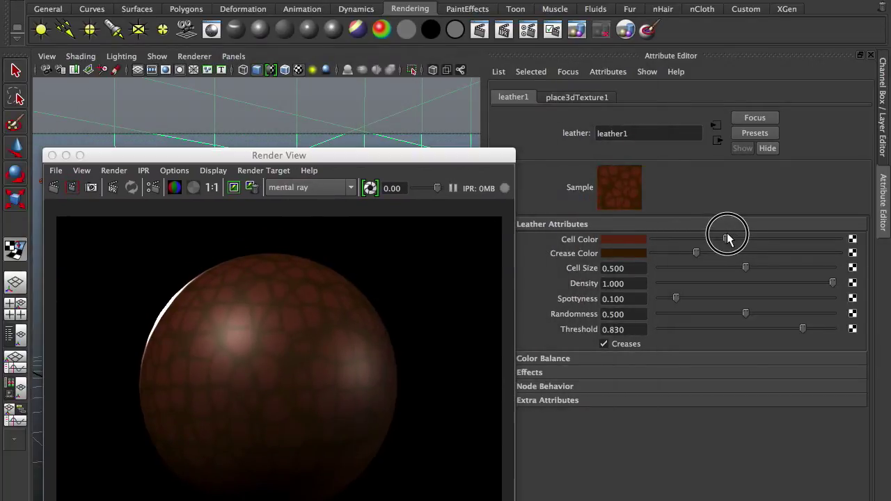
drag(704, 253, 761, 268)
click(745, 240)
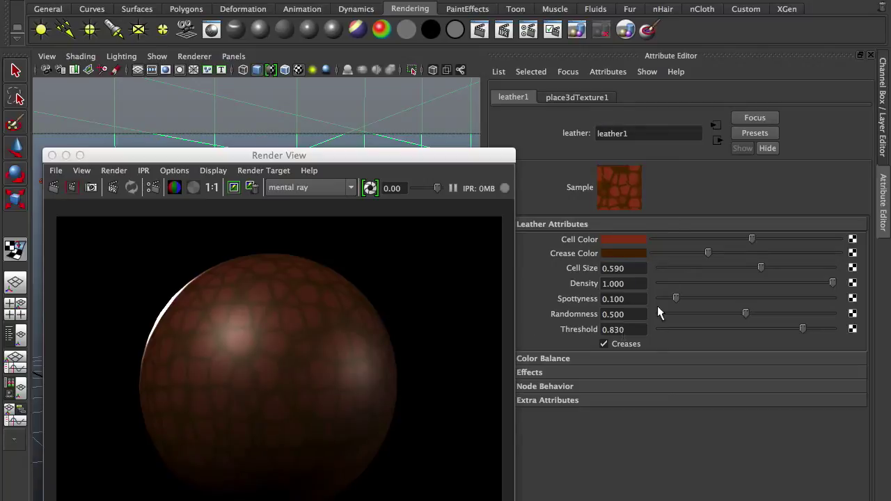
drag(676, 298, 778, 315)
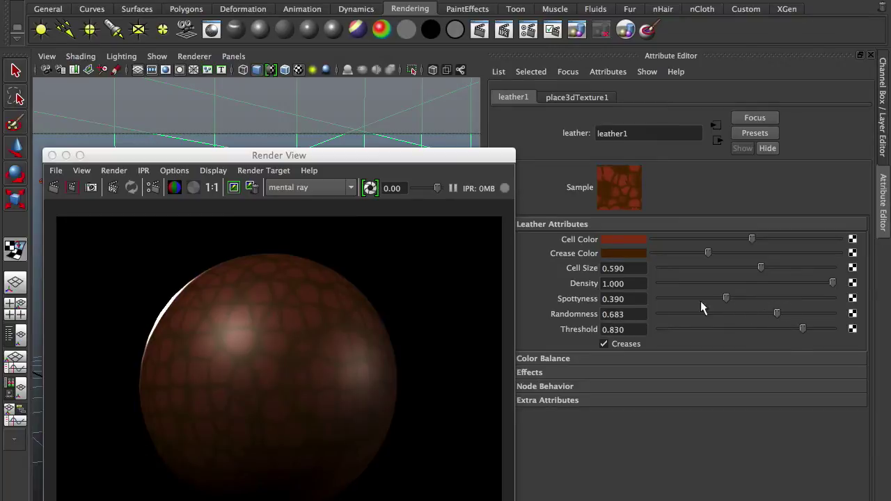
drag(431, 155, 552, 41)
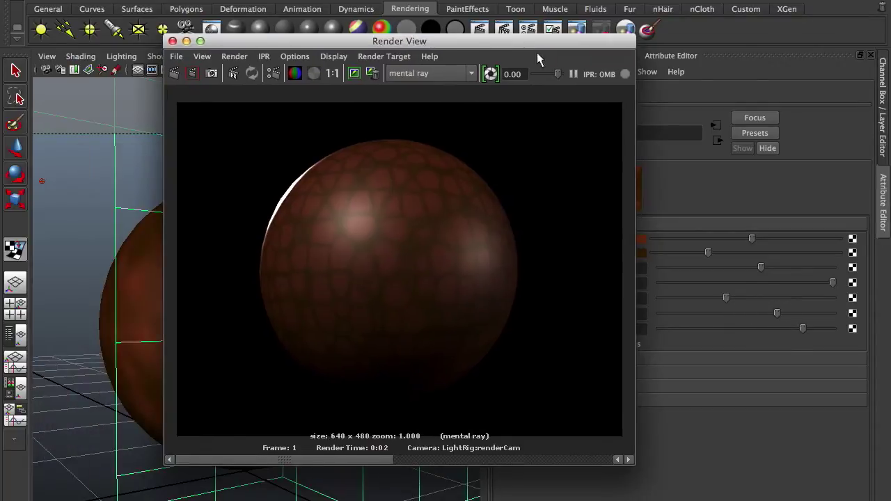
Render the adjusted leather ball in mental ray, showing bolder, more distinct cells
click(174, 72)
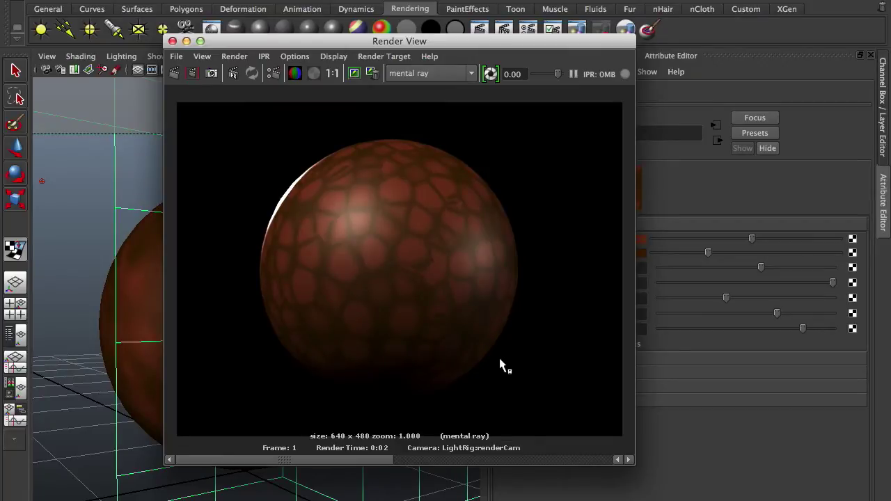
click(434, 43)
drag(435, 42, 491, 156)
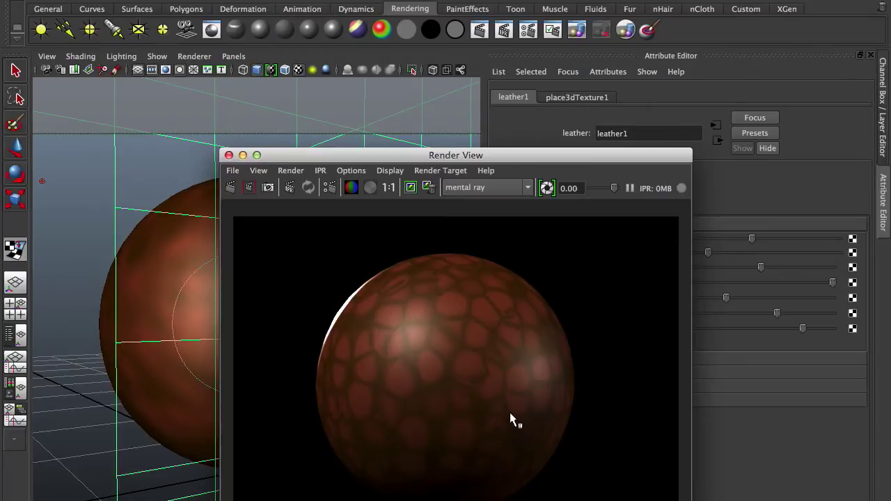
click(477, 156)
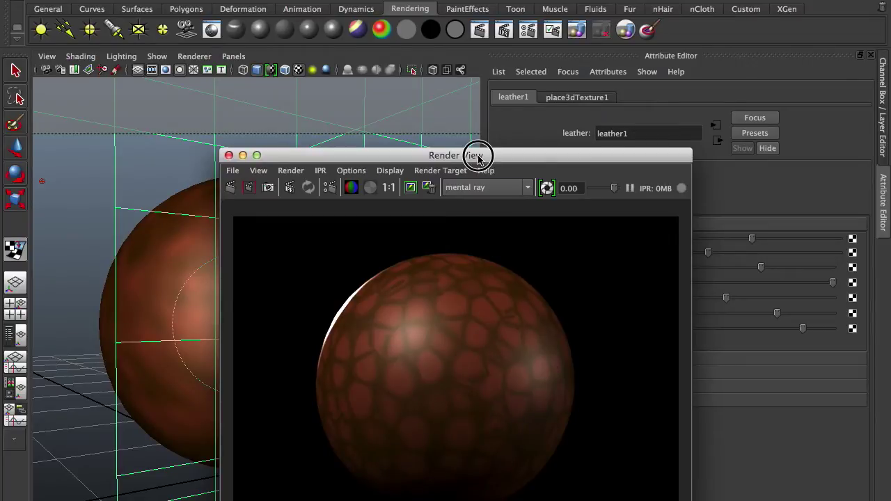
drag(478, 156, 430, 253)
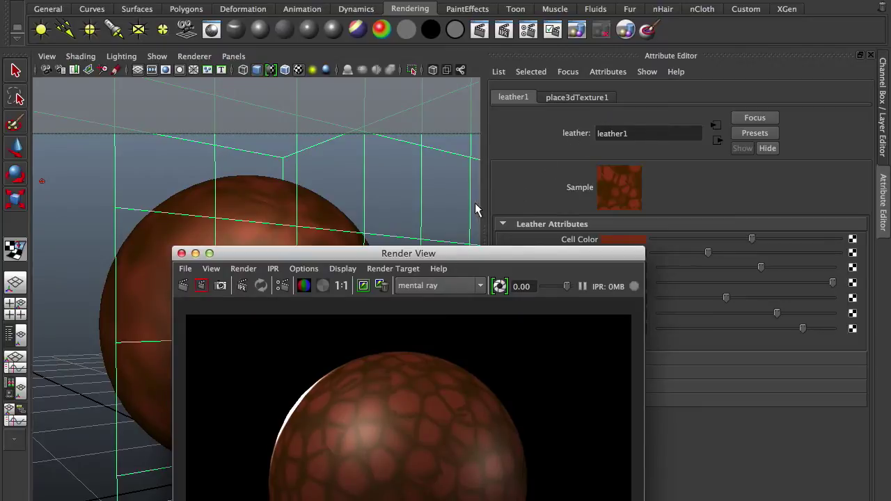
Drive ballShader's Bump Mapping with a new leather2 texture via bump3d1, Bump Depth 1.000
click(283, 217)
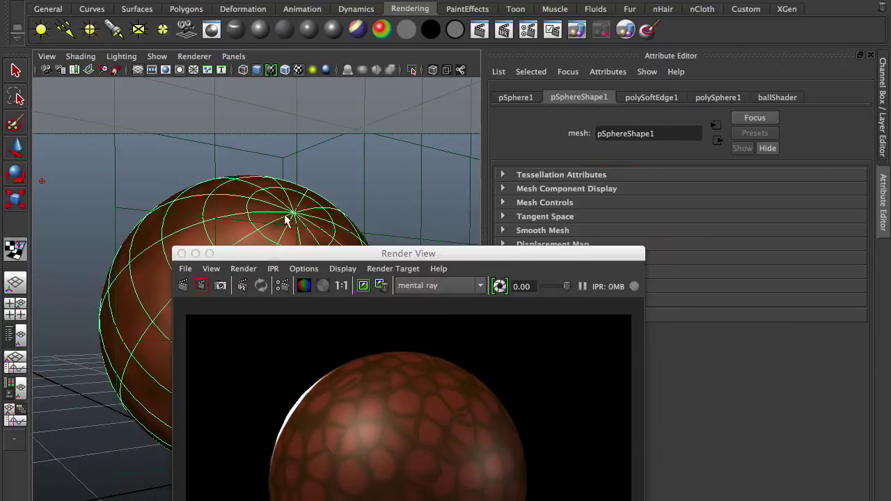
click(777, 96)
drag(580, 254, 424, 339)
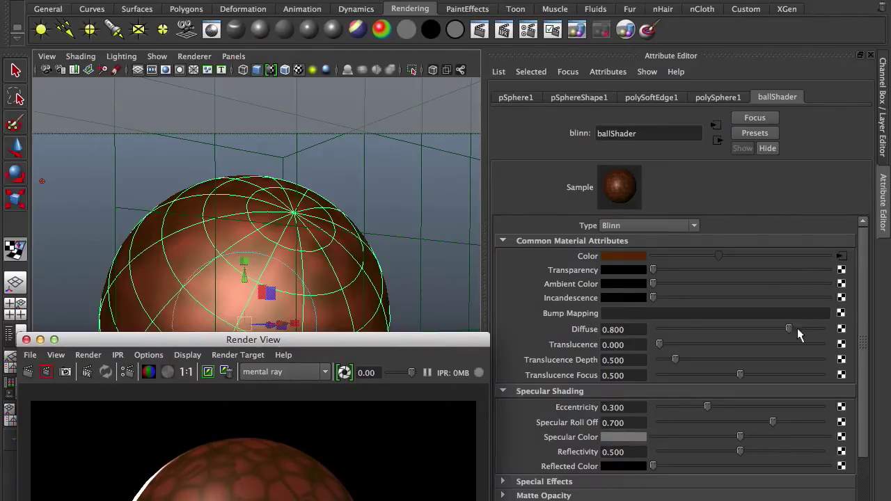
click(842, 313)
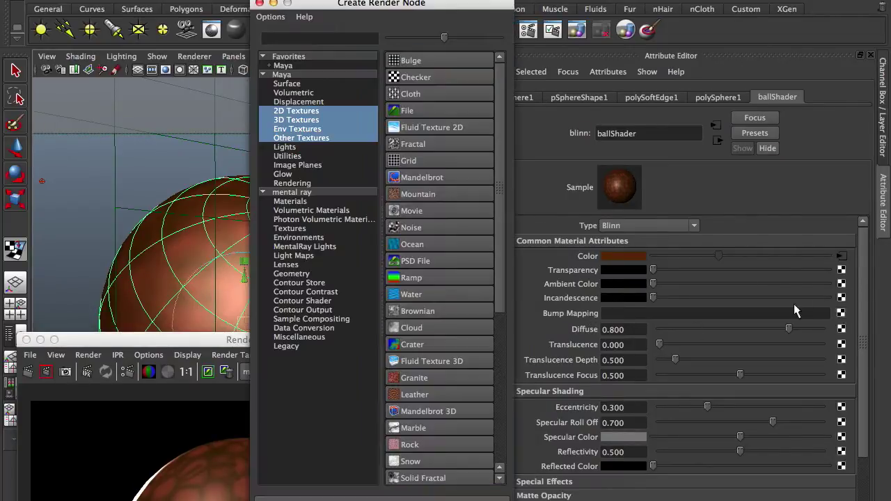
click(422, 394)
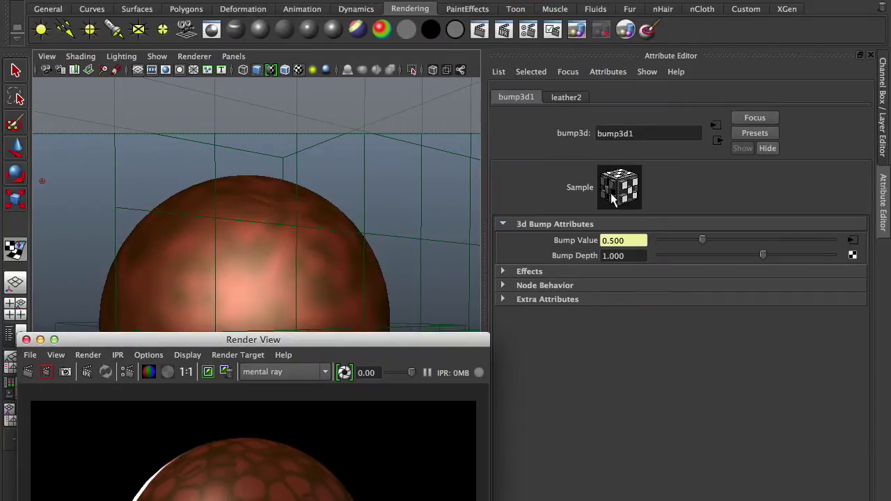
click(570, 97)
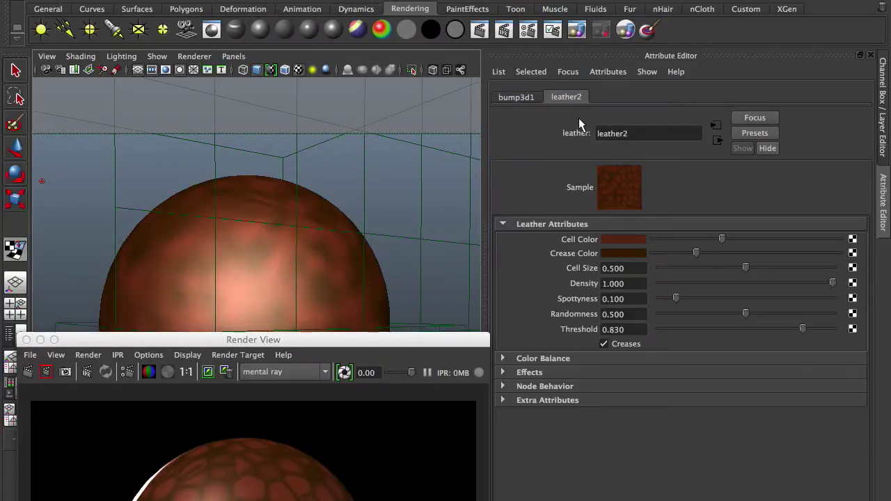
click(530, 97)
drag(429, 338, 585, 55)
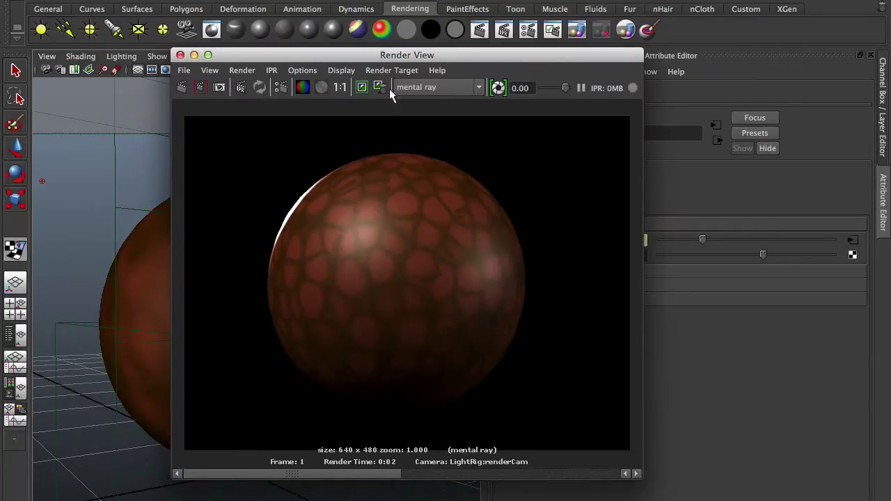
Redo the previous mental ray render to show the raised, creased leather bump
click(182, 87)
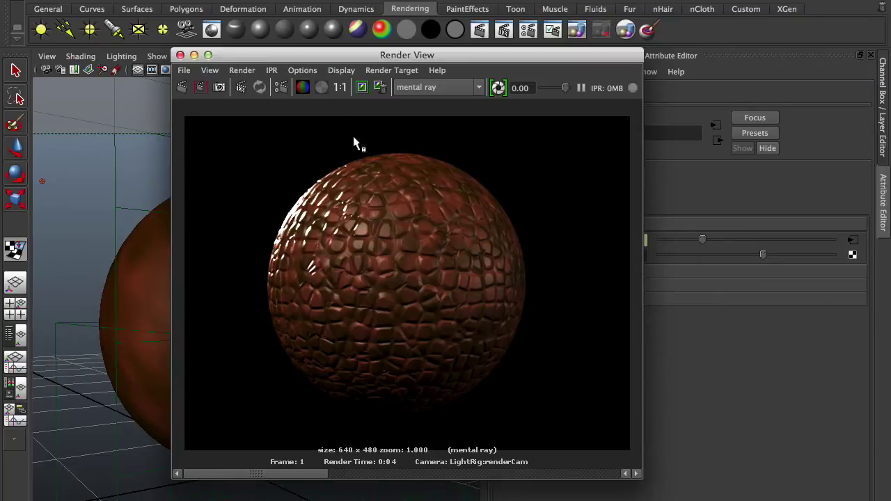
Inspect the ball and place3dTexture1, reselect the ball, then minimize the Render View
drag(354, 55, 315, 458)
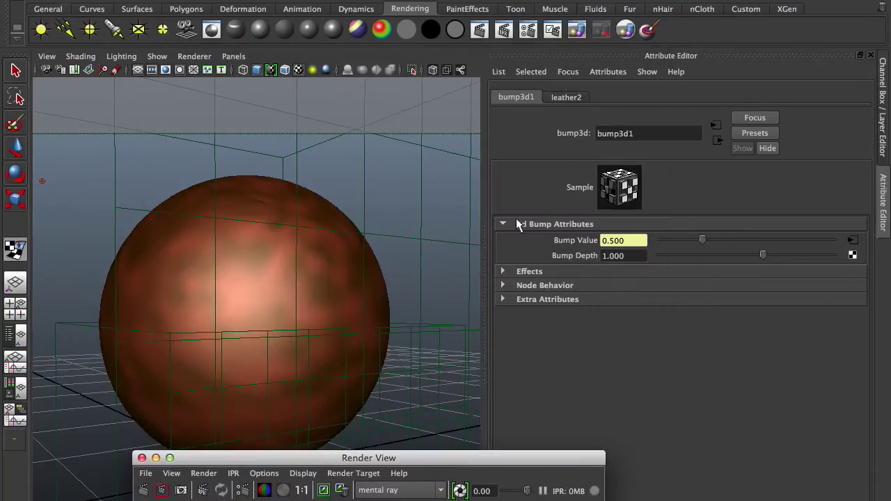
click(446, 258)
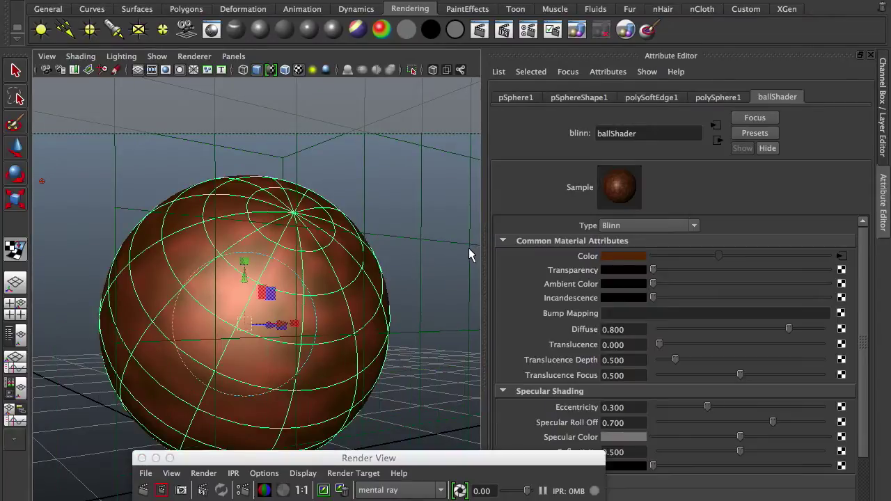
click(469, 249)
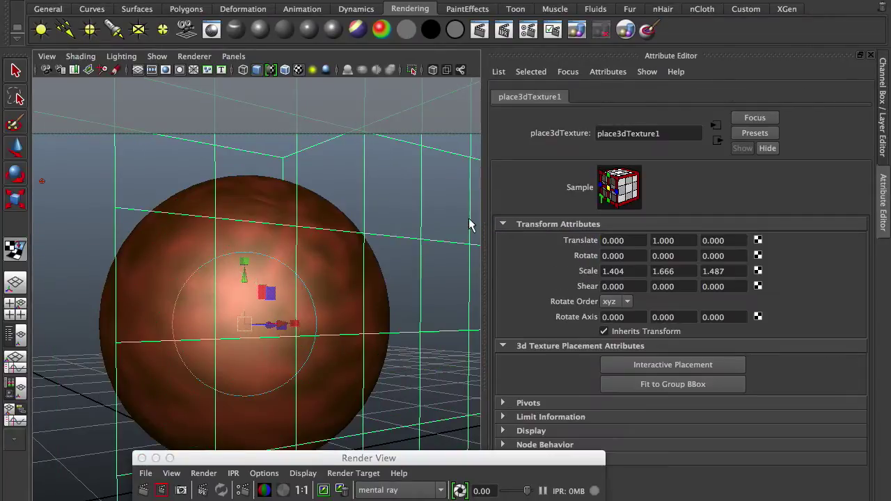
click(351, 265)
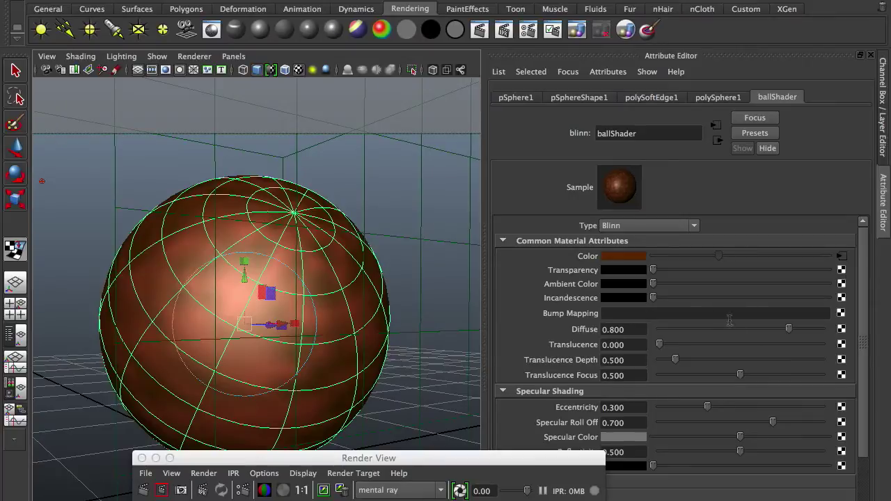
drag(458, 462, 522, 101)
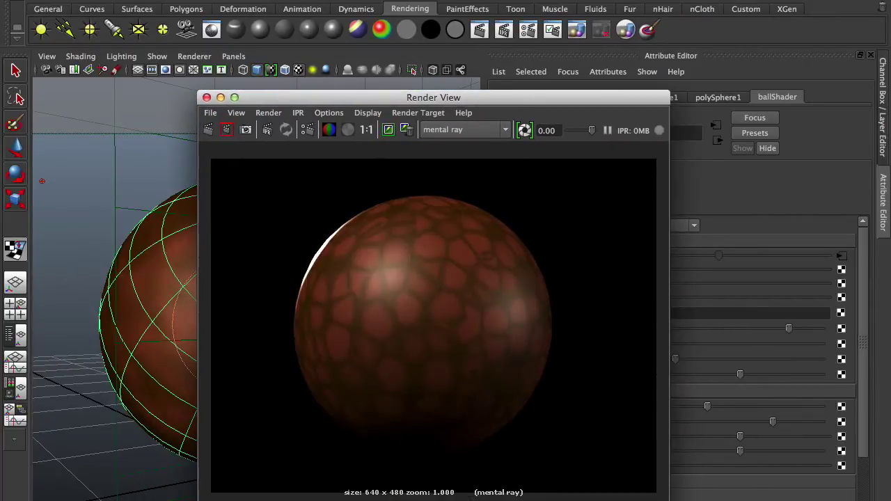
double_click(463, 98)
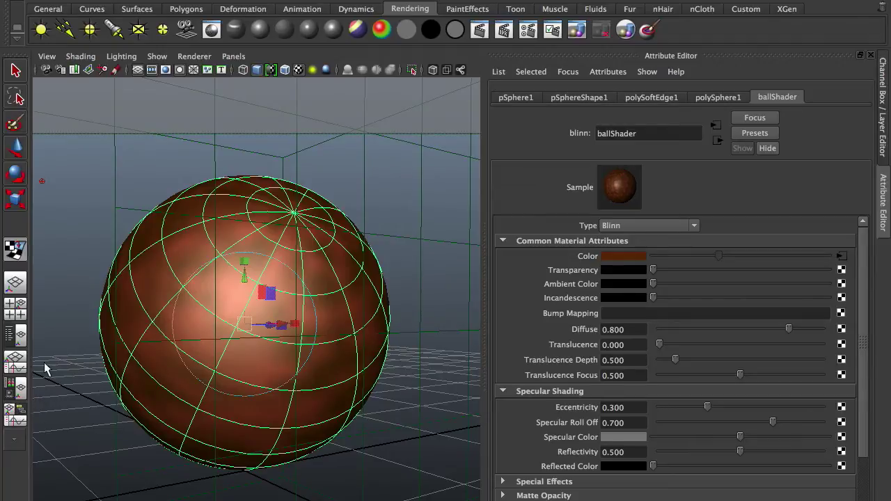
Switch to the Outliner/Persp layout and replace the outliner with a maximized Hypershade showing the Create bar
click(15, 335)
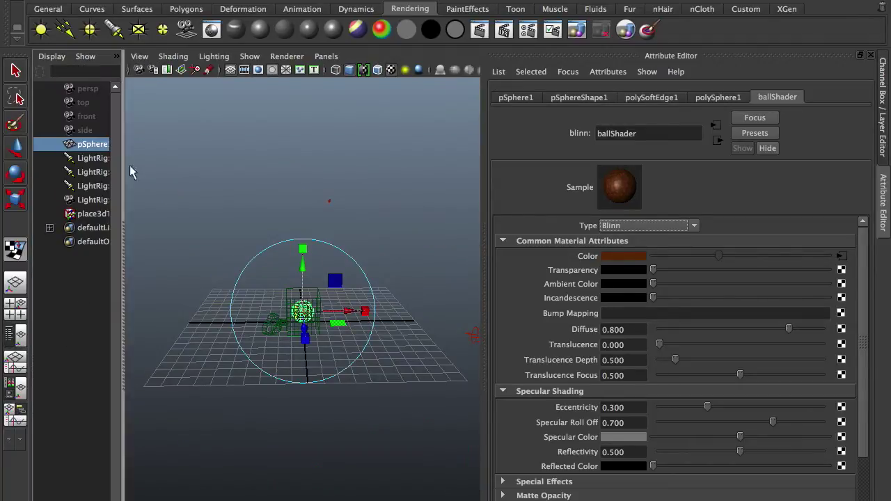
drag(122, 279, 225, 275)
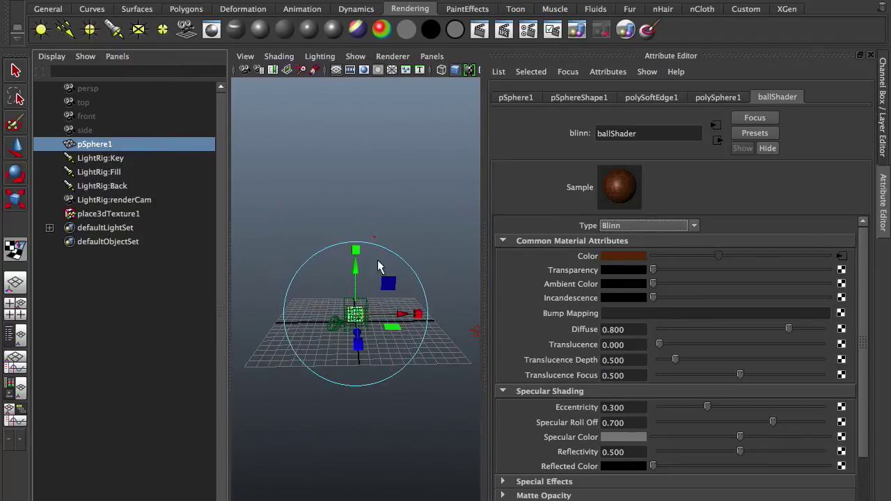
click(118, 56)
mouse_move(135, 125)
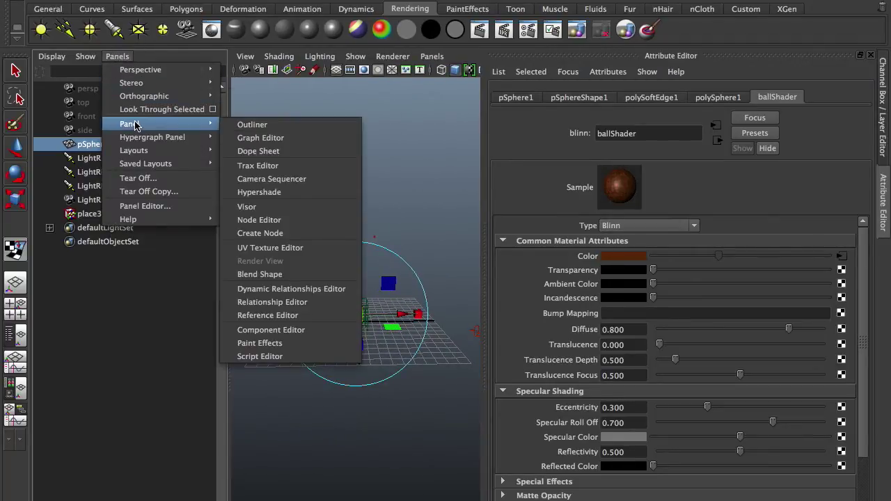
click(293, 193)
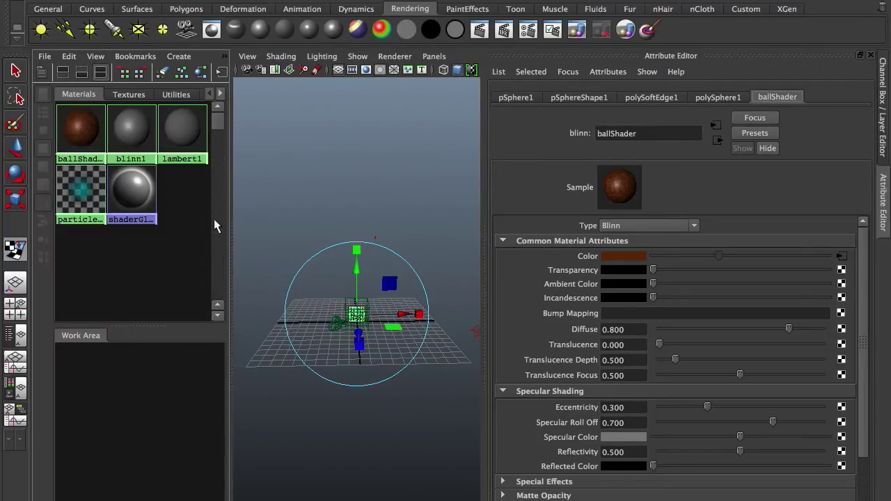
key(space)
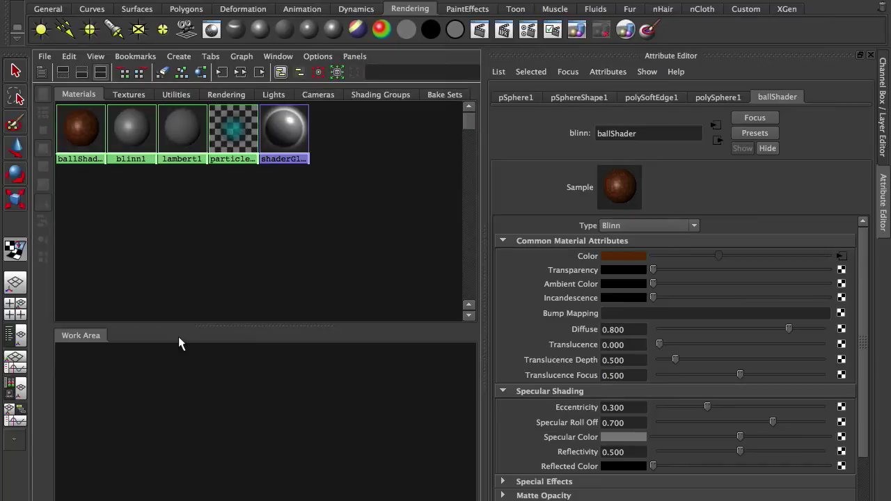
click(41, 71)
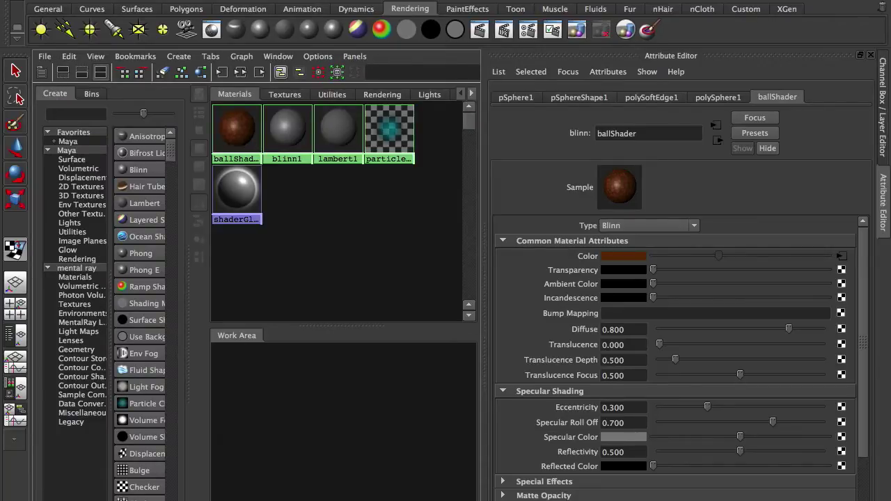
drag(562, 265, 623, 192)
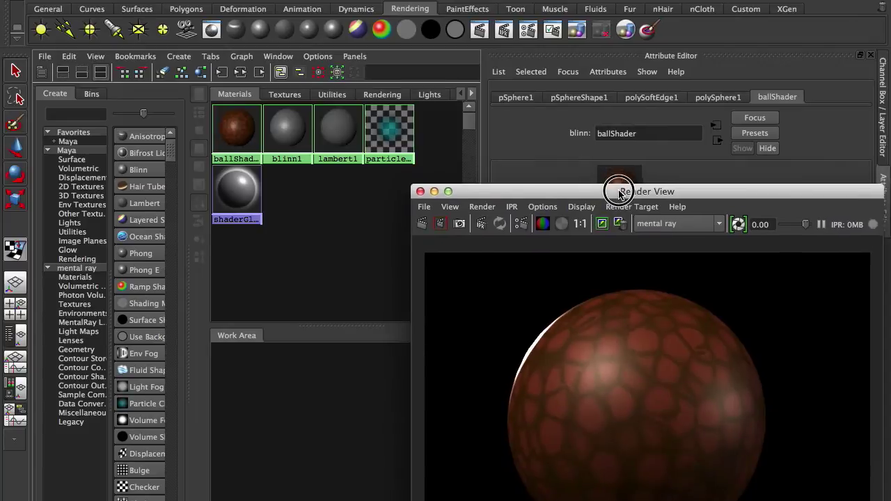
click(416, 192)
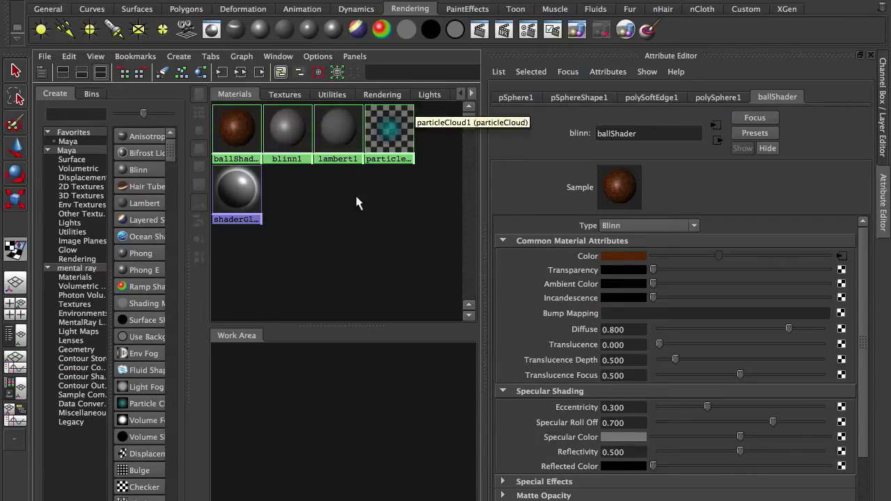
click(291, 95)
click(340, 95)
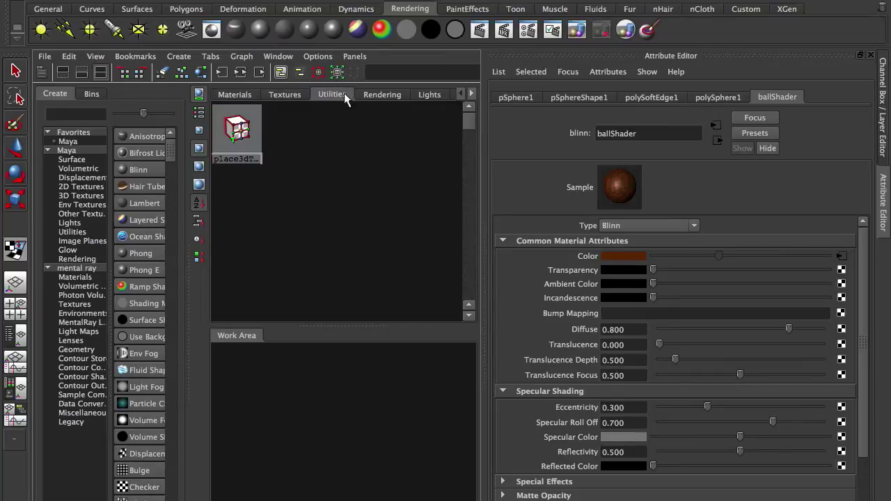
click(233, 96)
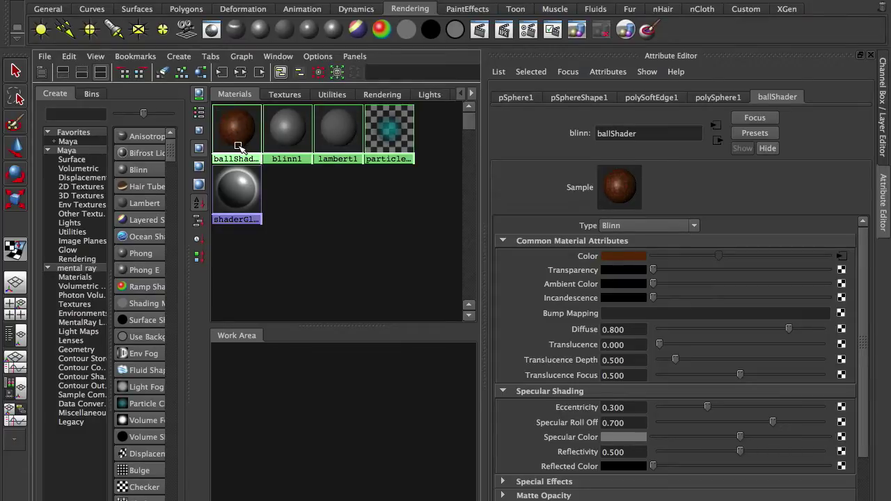
middle_drag(237, 141, 241, 127)
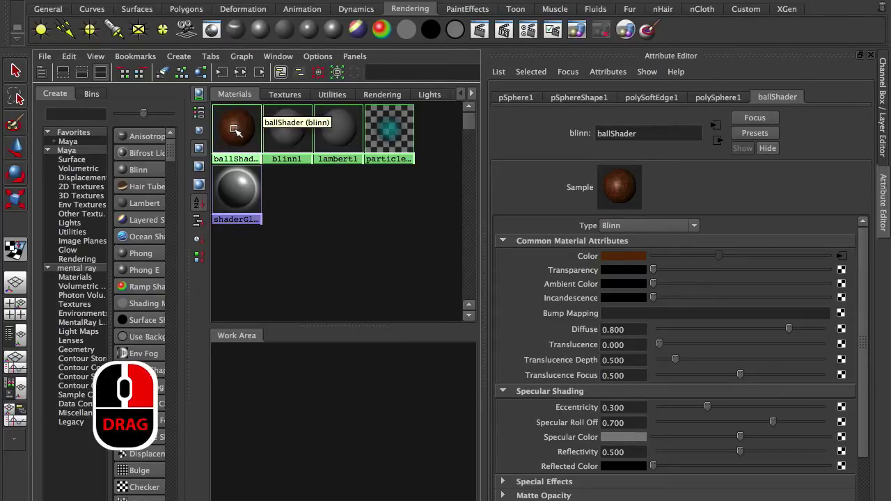
Graph ballShader's input and output shading network in the Hypershade work area
right_drag(235, 129, 232, 164)
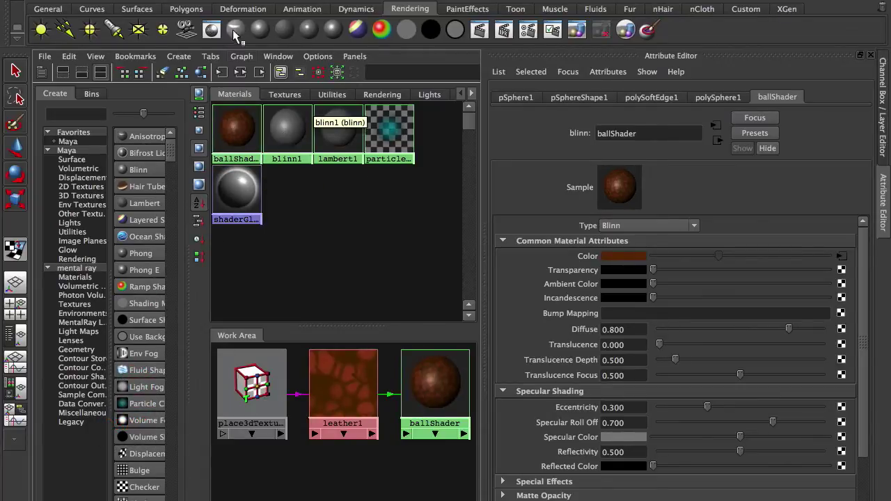
click(221, 72)
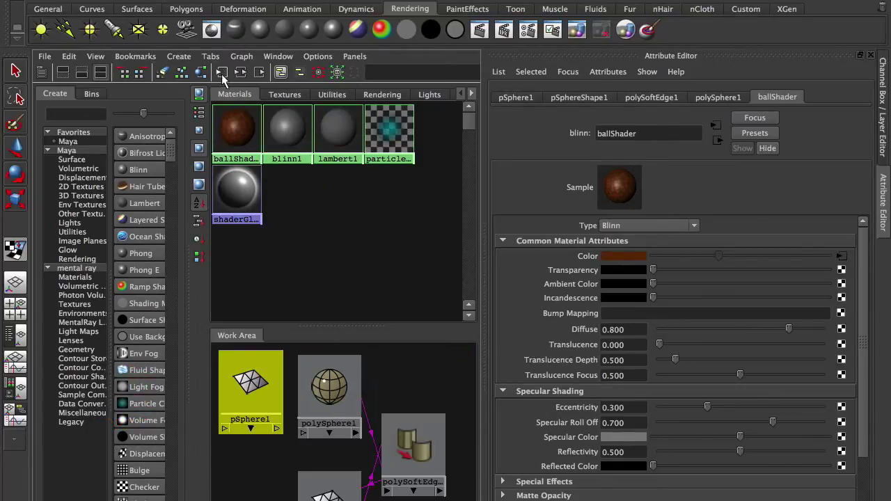
click(240, 72)
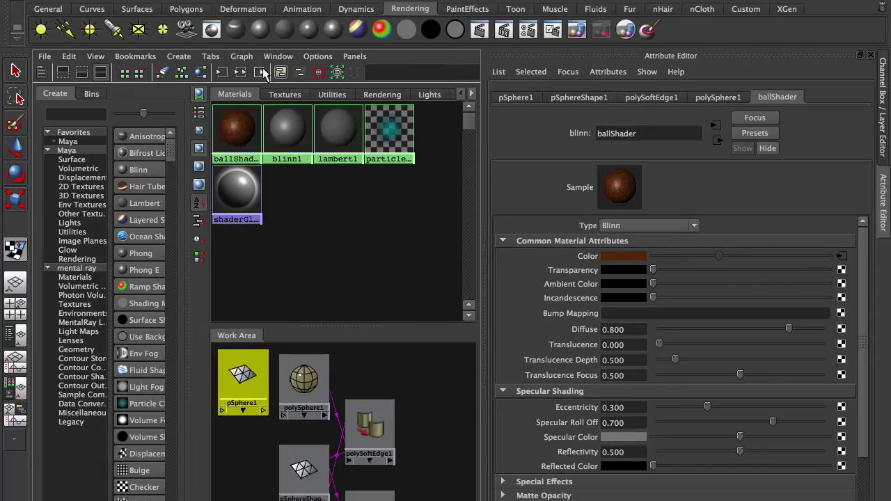
click(259, 72)
right_drag(232, 133, 235, 166)
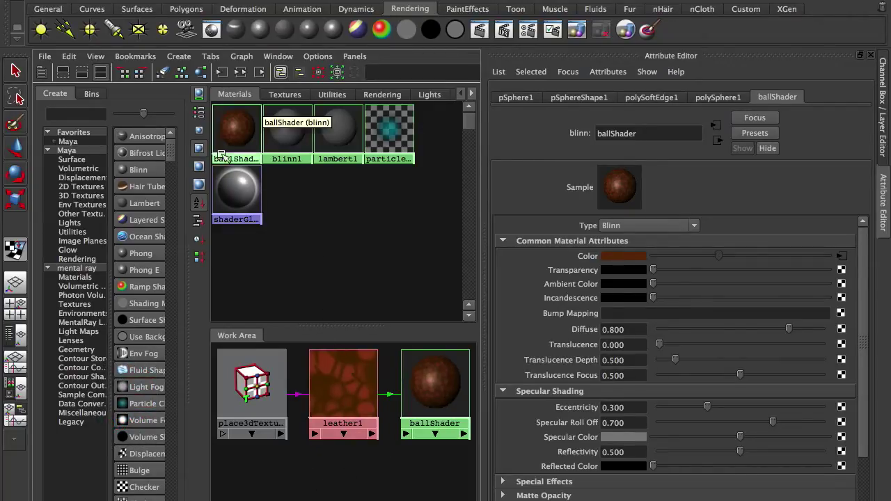
Show only the work area, frame the three nodes, and select ballShader to view its attributes
click(81, 71)
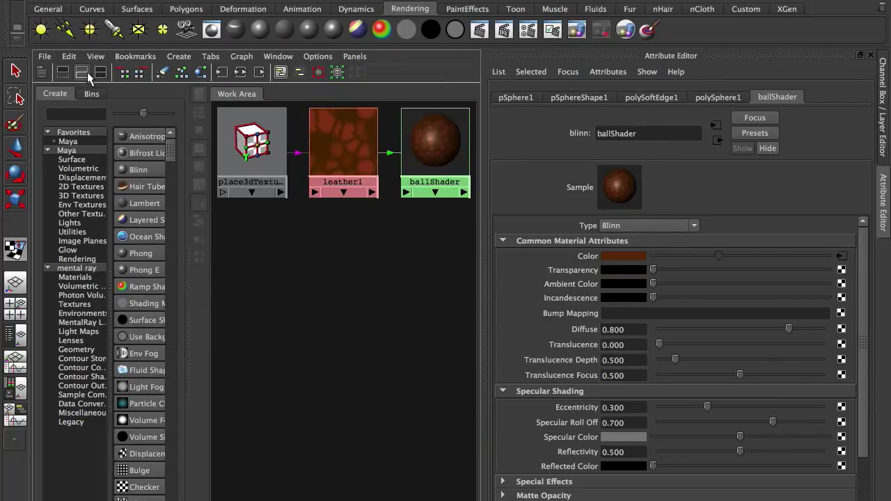
click(42, 72)
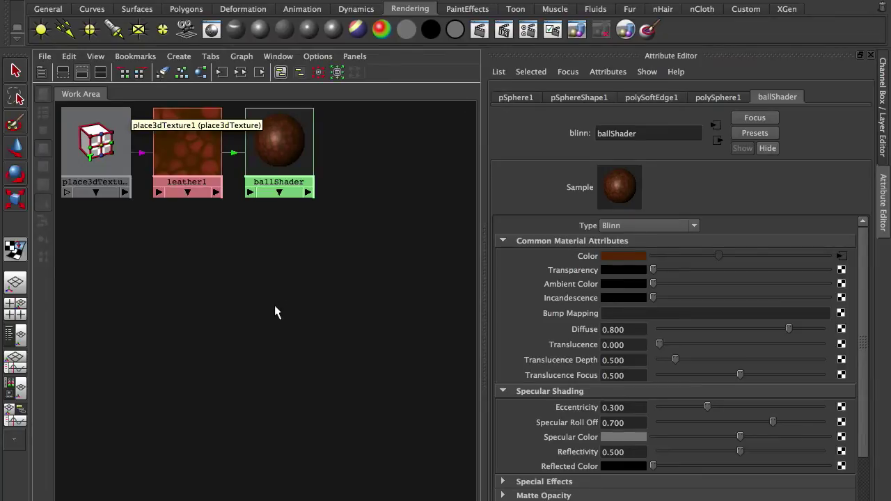
key(a)
alt+right_drag(298, 317, 235, 360)
alt+middle_drag(235, 360, 253, 408)
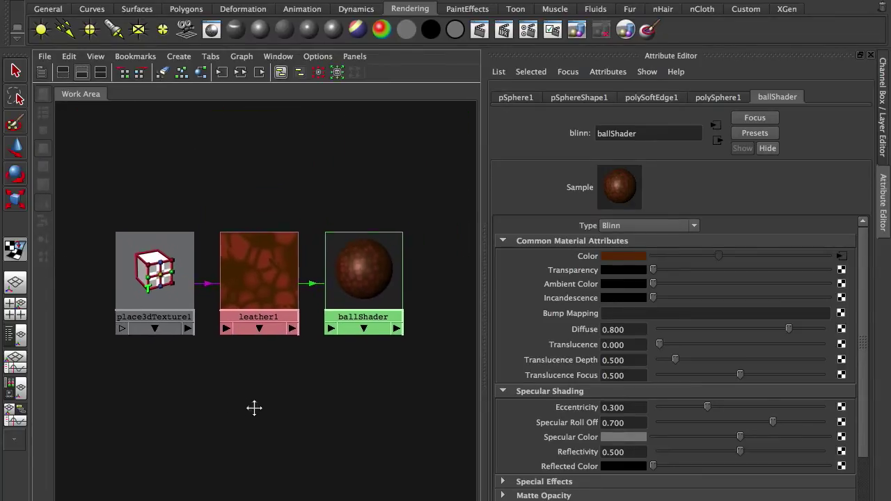
alt+right_drag(253, 408, 289, 399)
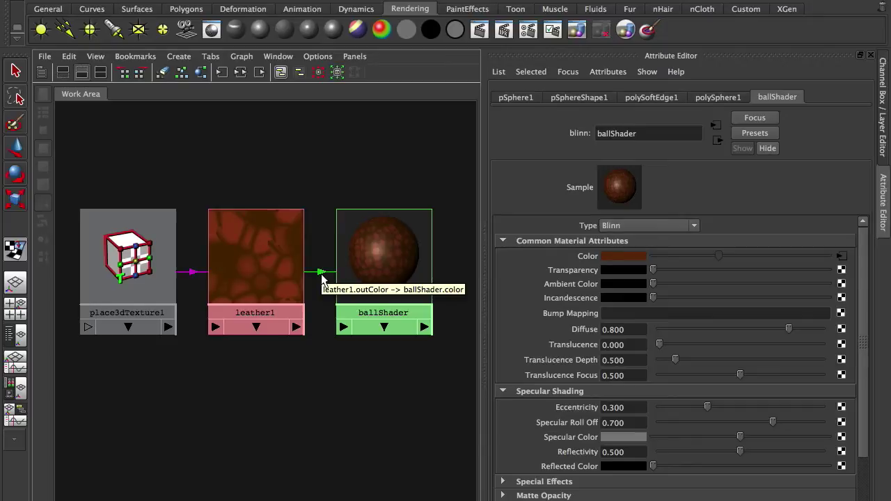
click(348, 278)
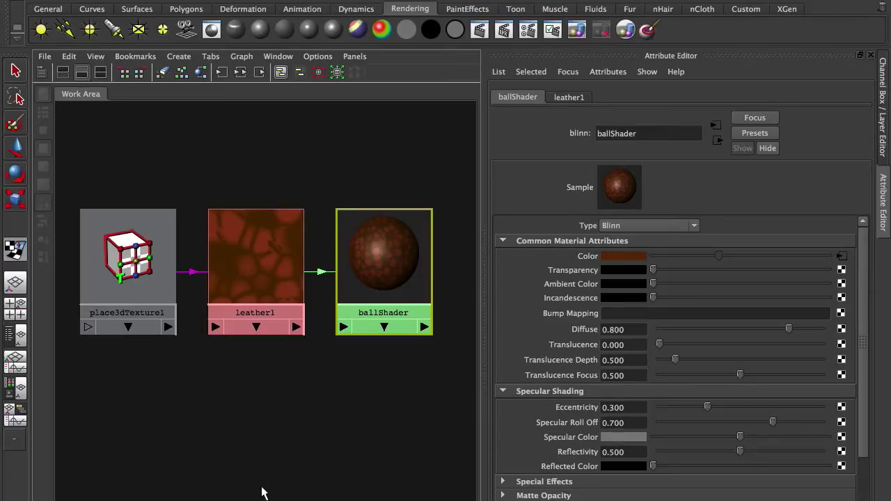
Plug leather1 into ballShader's bump mapping, creating bump3d1, and place it below the shader
middle_drag(256, 263, 555, 313)
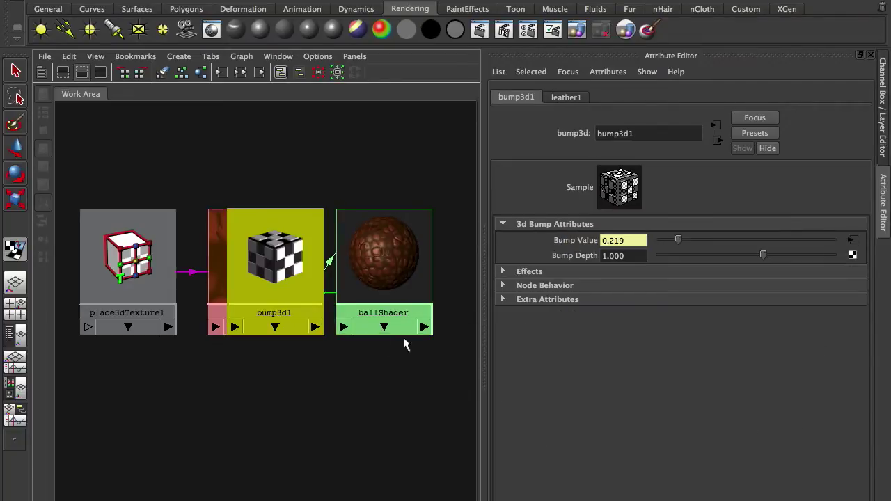
drag(289, 290, 298, 483)
drag(277, 295, 248, 288)
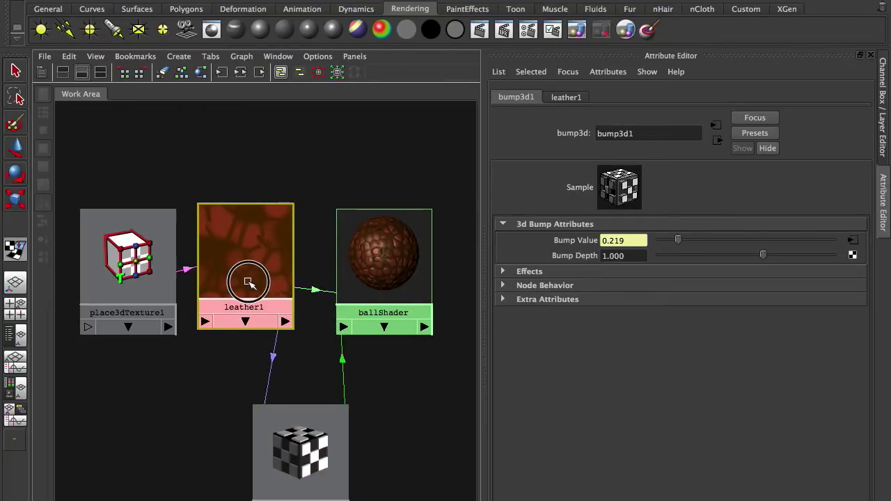
click(344, 326)
drag(279, 348, 332, 350)
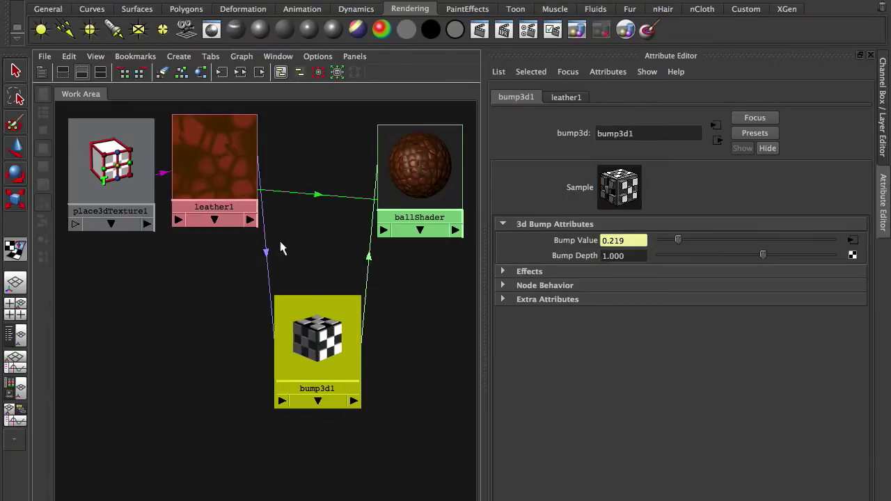
Move leather1 below place3dTexture1, nudge bump3d1 left, and start a render of the ball
click(221, 188)
drag(220, 188, 182, 315)
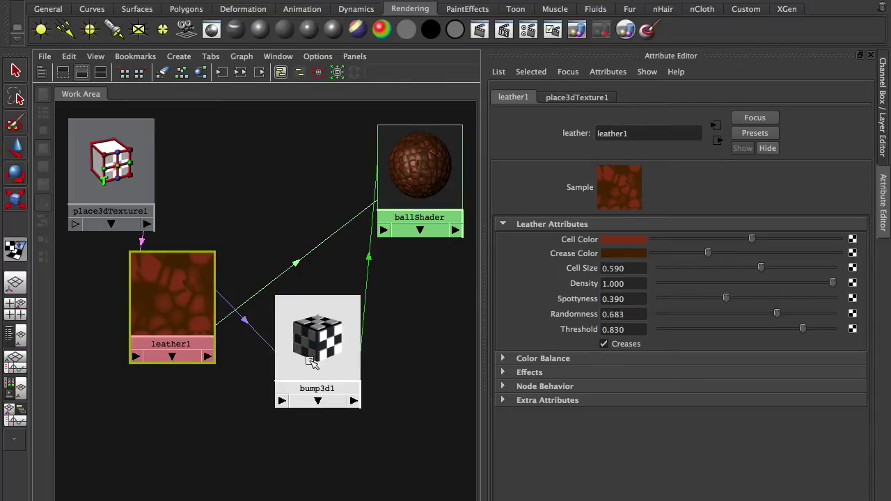
drag(314, 338, 303, 333)
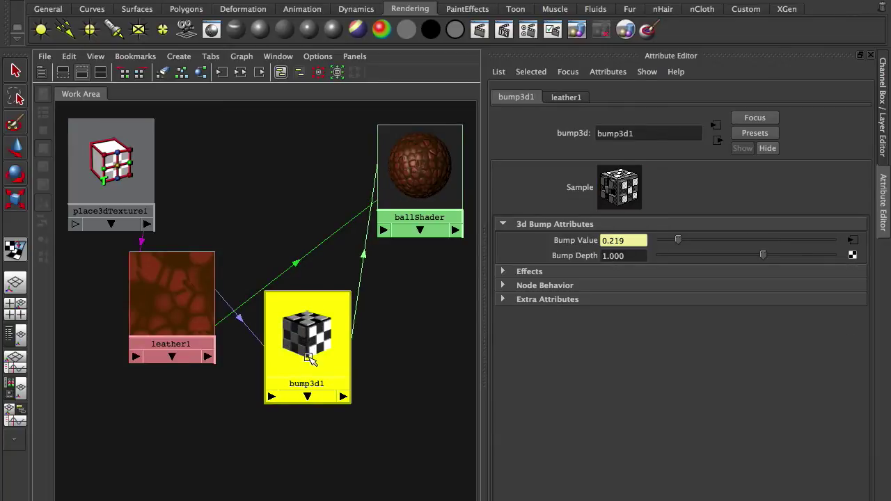
click(407, 174)
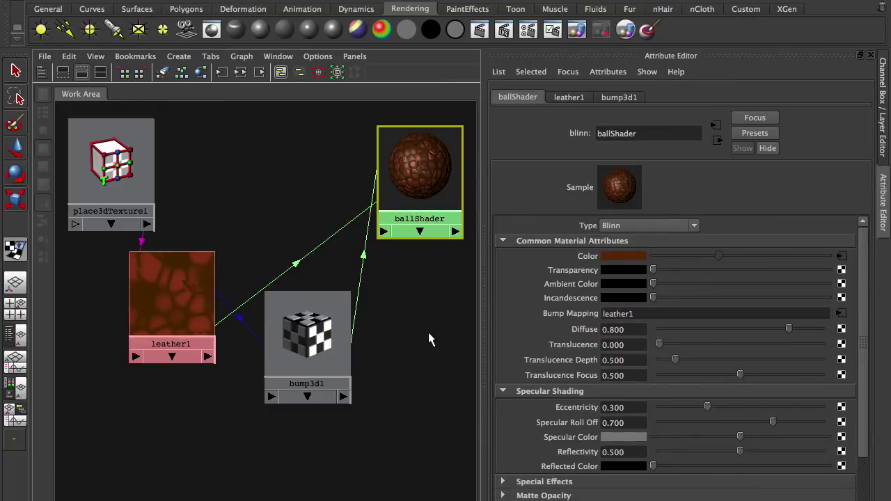
click(503, 30)
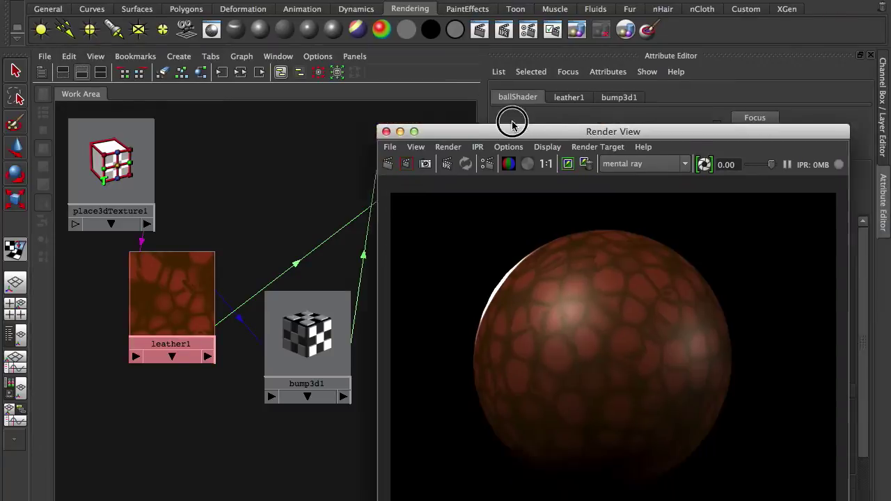
Re-render the leather ball with mental ray, then move the Render View out of the way
drag(512, 127, 479, 32)
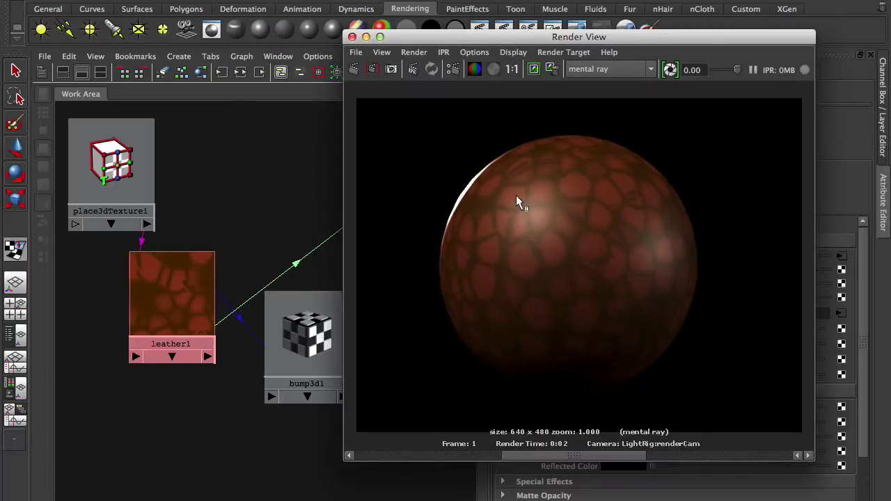
click(353, 68)
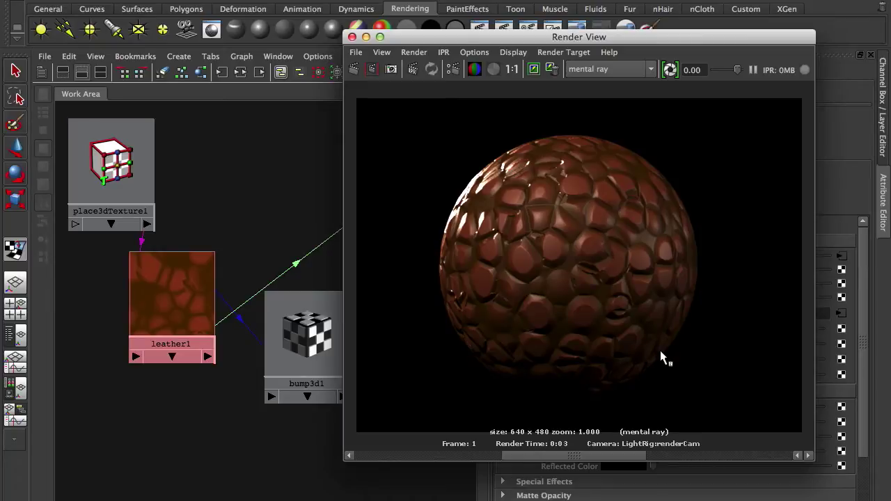
drag(172, 303, 179, 303)
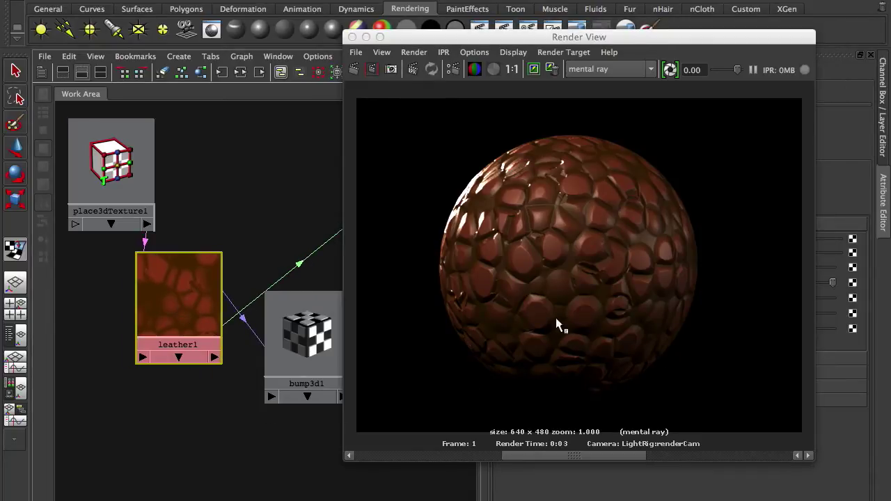
drag(587, 40, 661, 173)
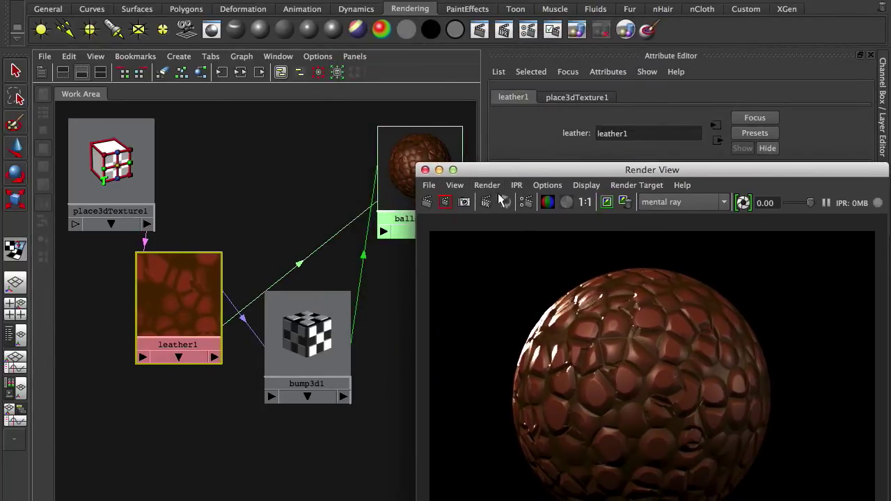
drag(513, 169, 450, 307)
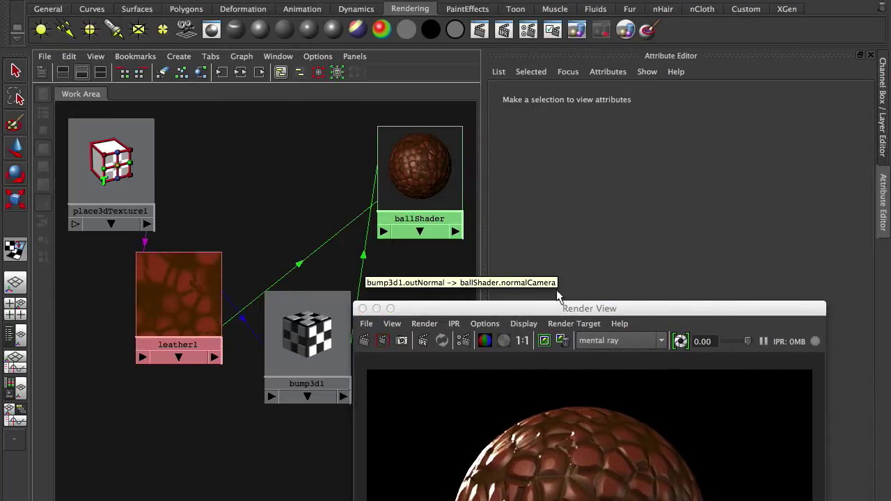
drag(565, 309, 536, 425)
click(142, 182)
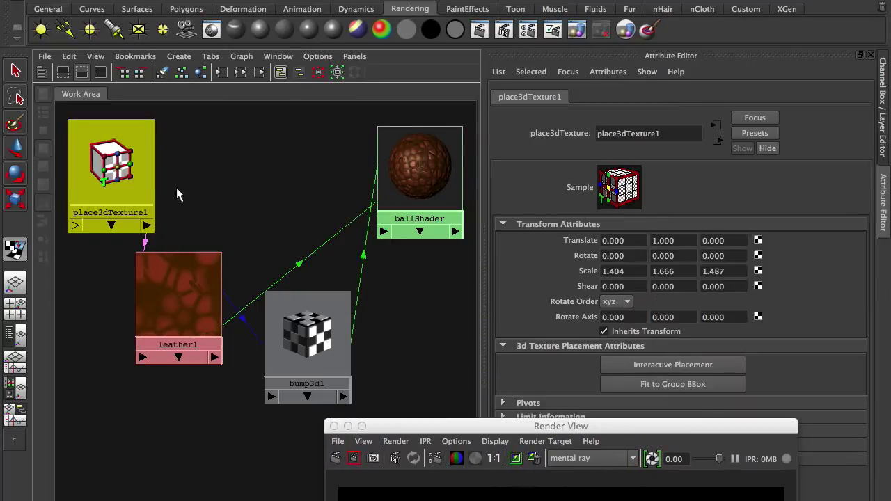
Set place3dTexture1's Scale X, Y and Z, entering 3, 2 and 2
double_click(621, 271)
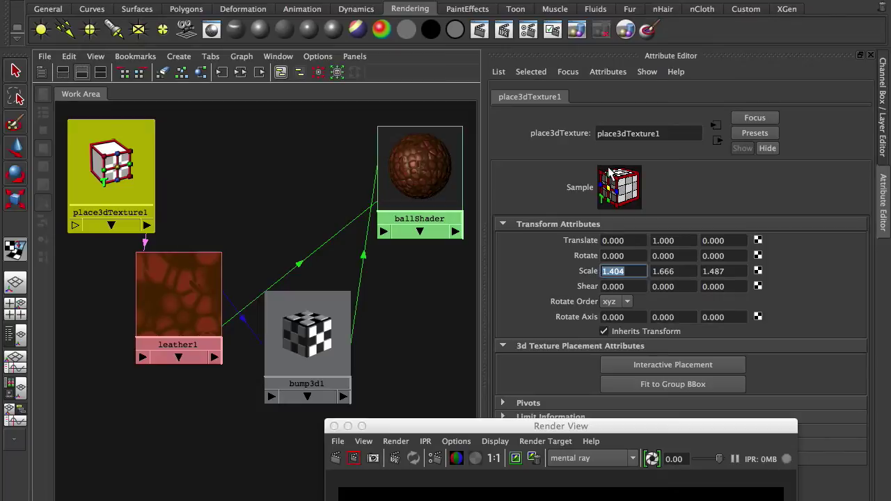
text(3)
key(Tab)
text(2)
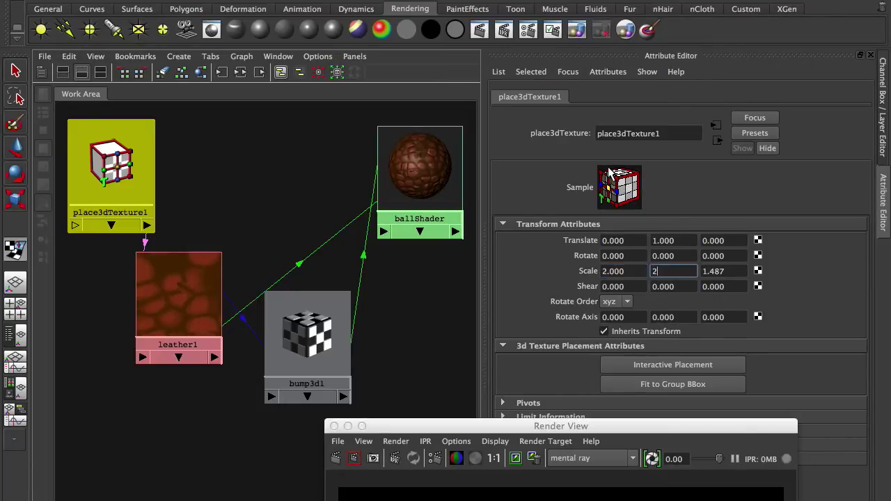
key(Tab)
text(2)
key(Tab)
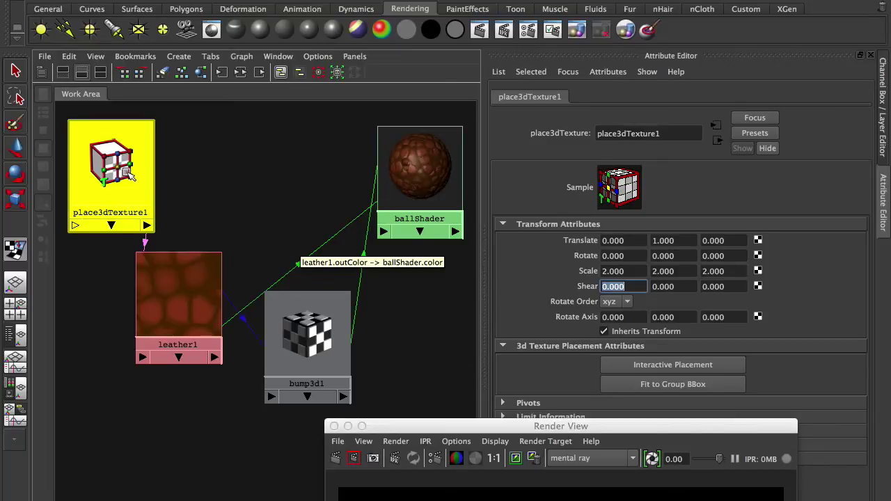
Re-render the ball with the new texture scale and move the Render View down
drag(167, 311, 220, 208)
drag(418, 423, 427, 116)
click(345, 152)
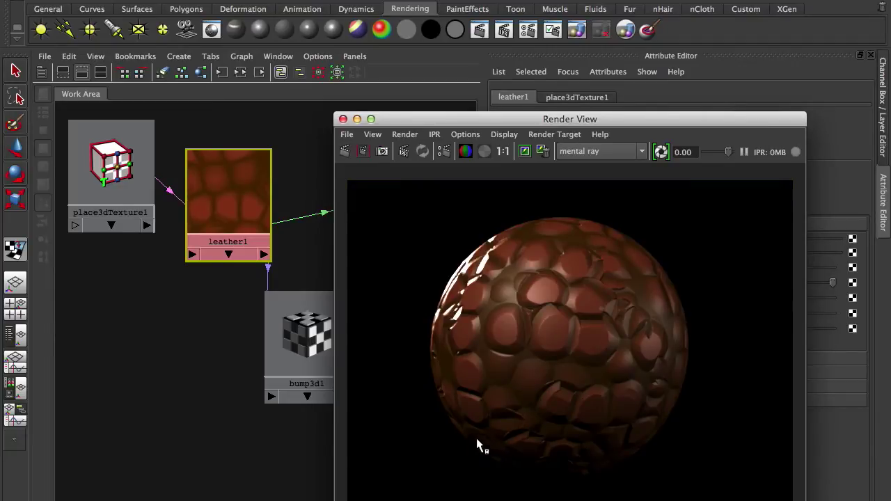
drag(469, 119, 558, 362)
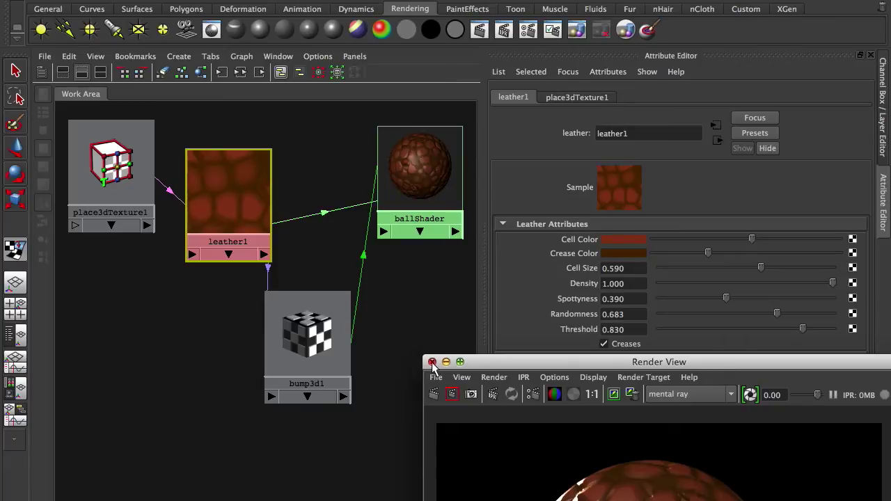
Rearrange bump3d1, ballShader and leather1 in the graph and check the render
drag(324, 364, 323, 134)
drag(396, 204, 407, 269)
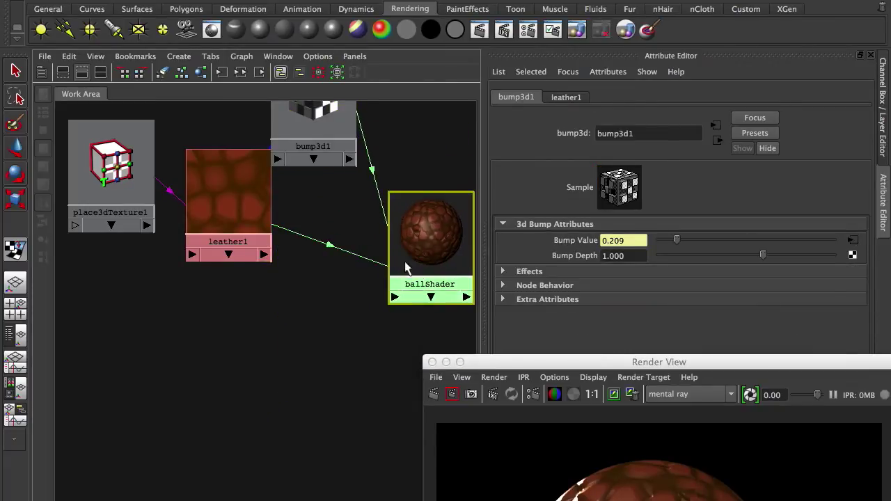
drag(270, 243, 268, 280)
drag(487, 362, 323, 128)
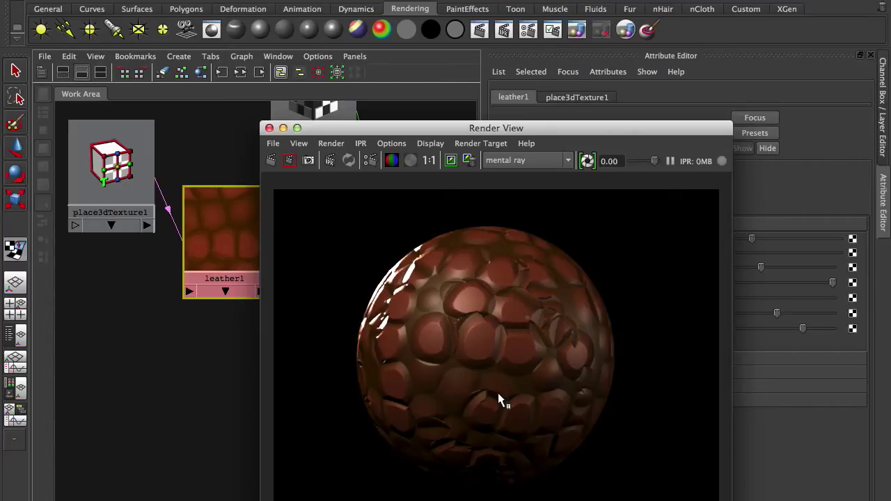
drag(433, 132, 378, 412)
Set ballShader's Reflectivity to 0, Eccentricity to 0.215 and Specular Roll Off to 0.730
click(422, 249)
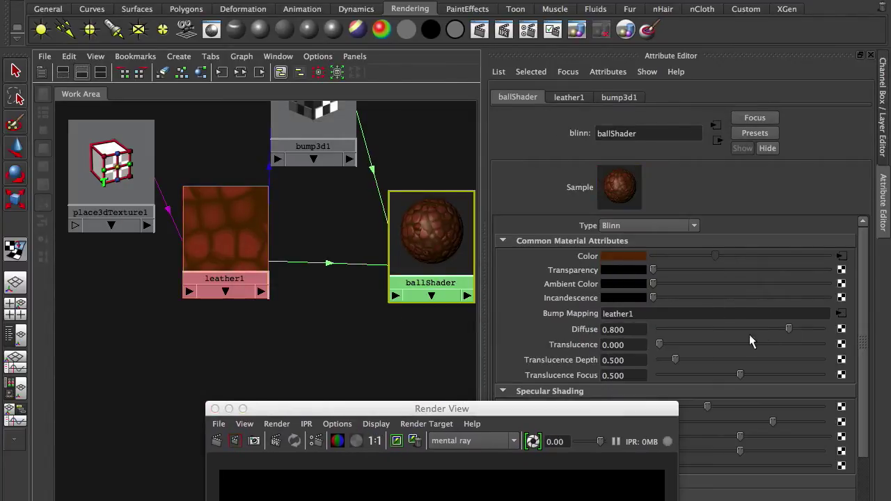
scroll(864, 303, down, 3)
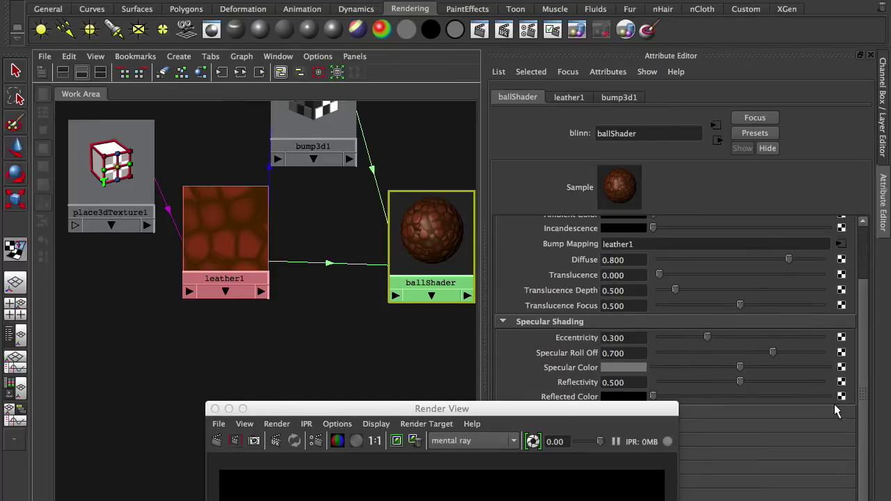
drag(605, 409, 541, 443)
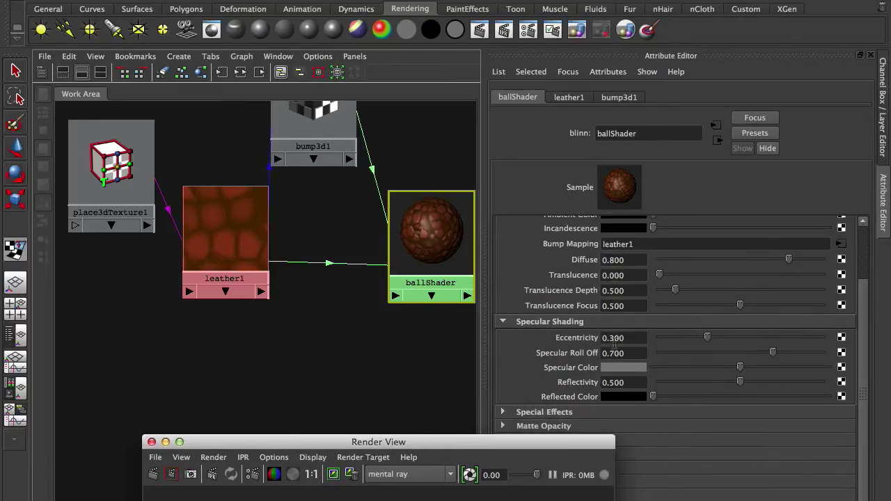
drag(711, 384, 659, 384)
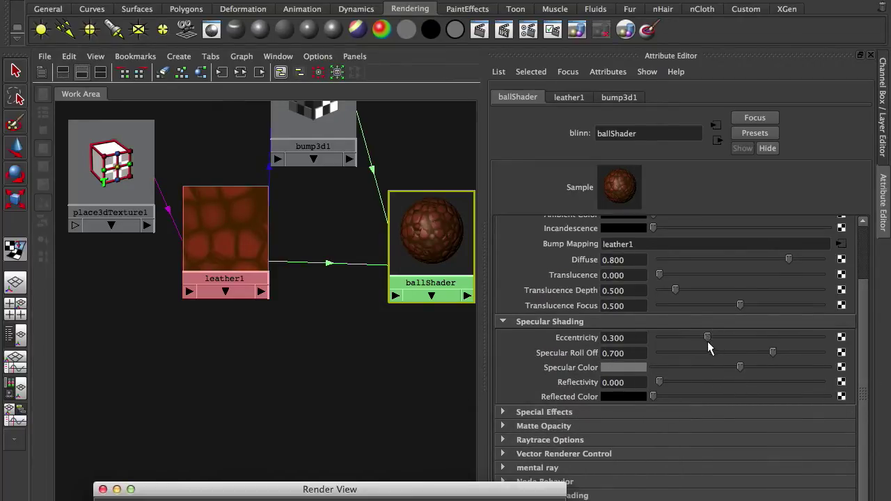
mouse_move(708, 338)
mouse_down()
mouse_move(787, 339)
mouse_move(693, 334)
mouse_up()
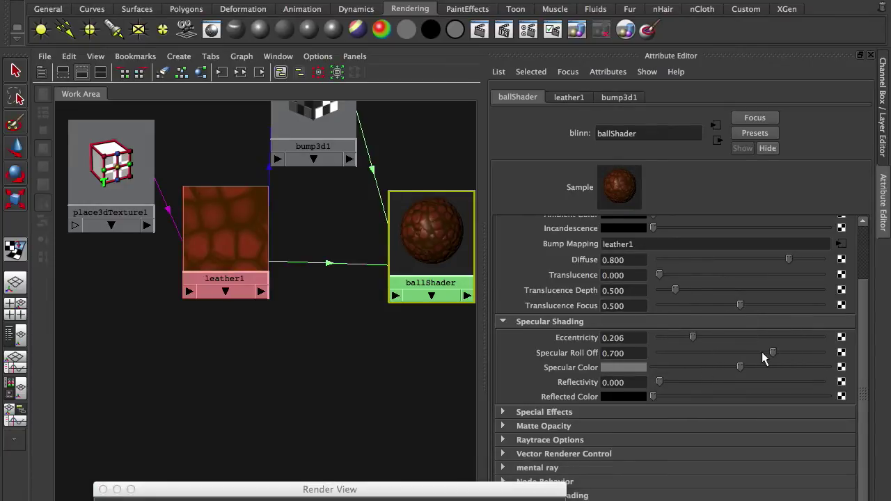
mouse_move(769, 353)
mouse_down()
mouse_move(802, 350)
mouse_move(777, 353)
mouse_up()
click(696, 337)
drag(379, 490, 577, 446)
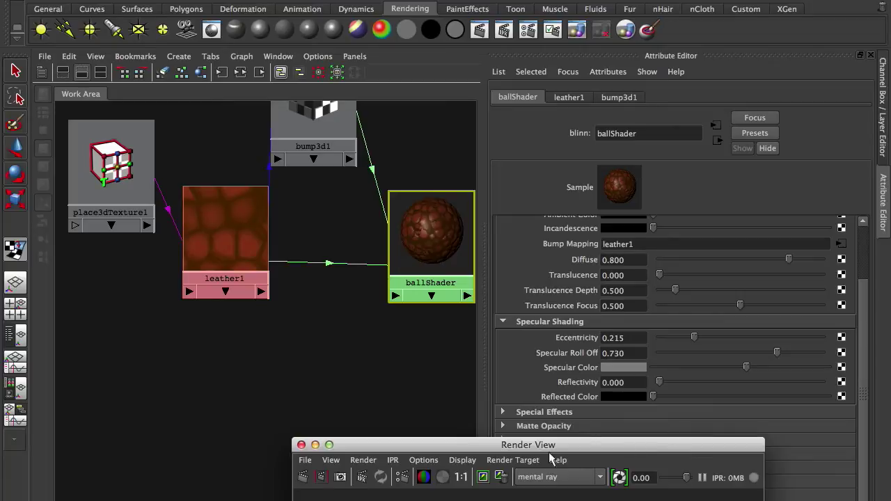
drag(244, 252, 212, 321)
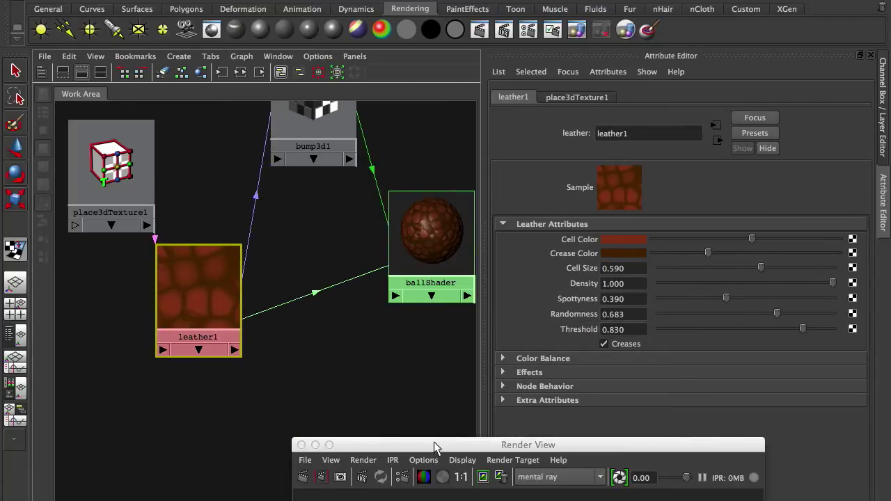
Connect leather1 to ballShader's Specular Color
click(423, 236)
click(218, 317)
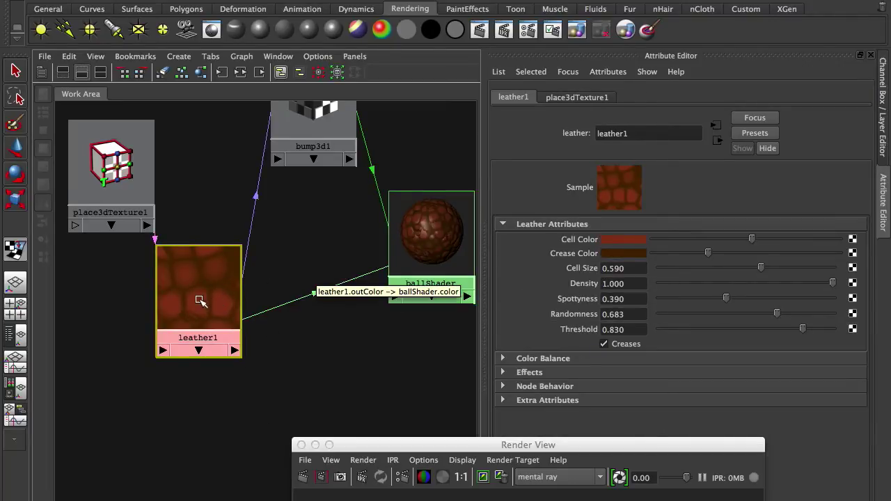
click(401, 247)
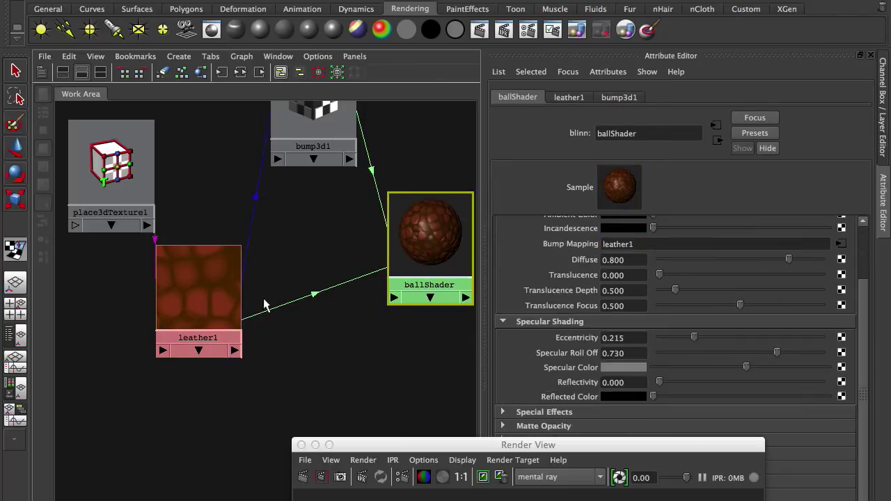
middle_drag(208, 311, 533, 368)
drag(566, 445, 546, 93)
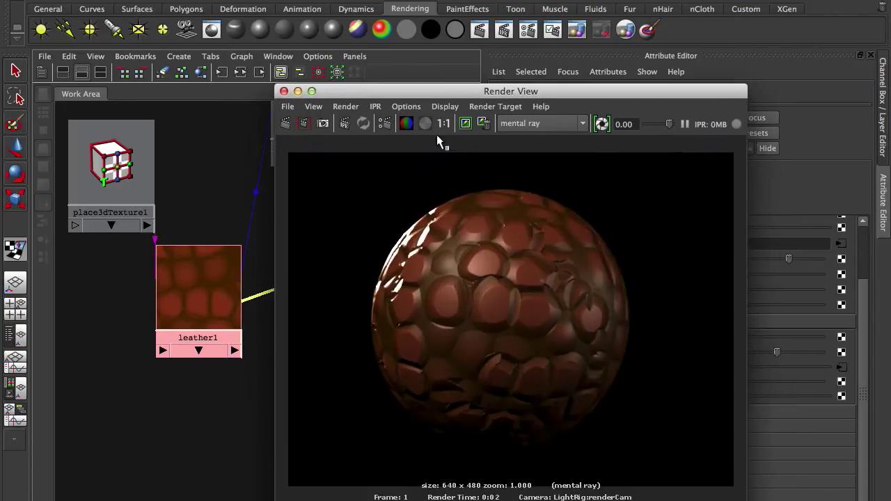
Re-render the ball, then break the connection on Specular Color
click(287, 123)
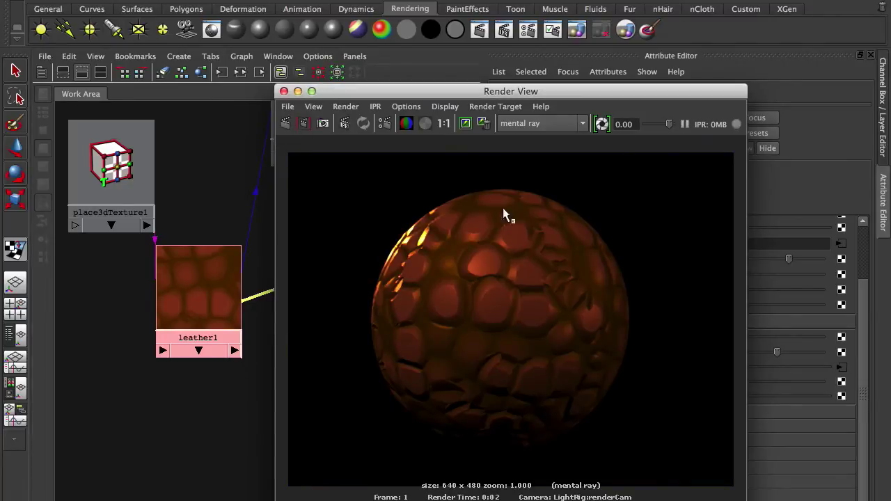
drag(462, 89, 448, 430)
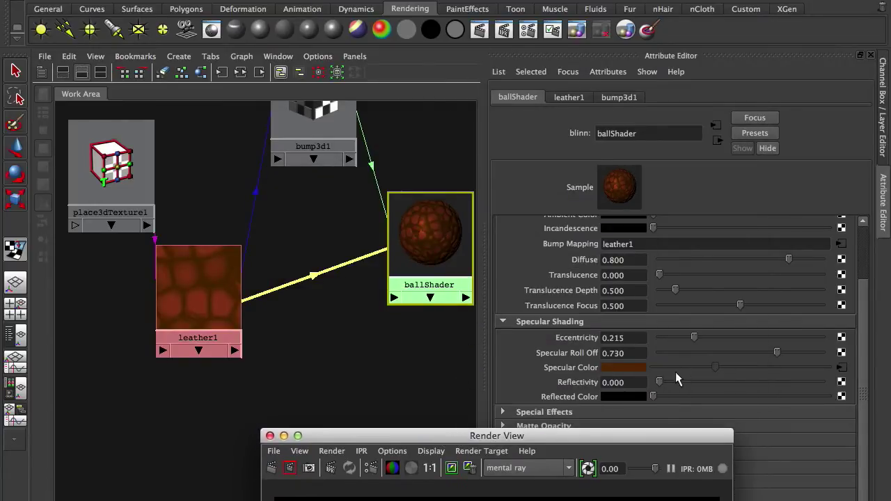
right_drag(573, 376, 596, 402)
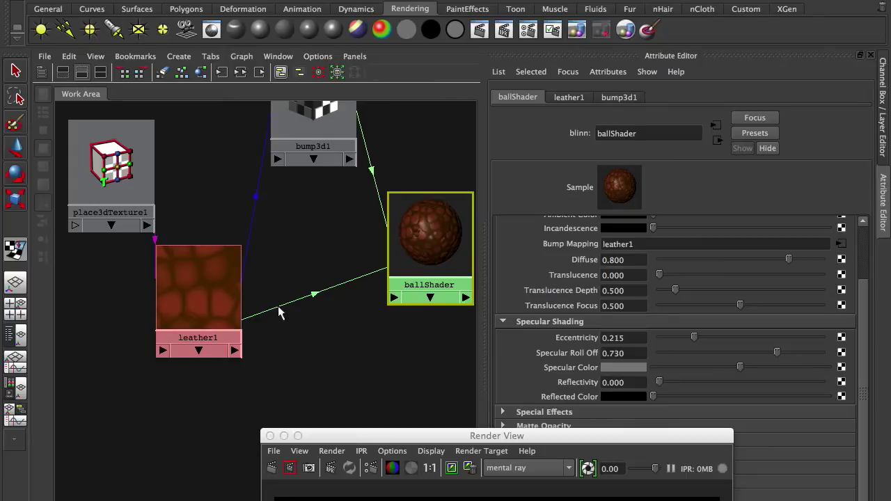
drag(365, 436, 361, 495)
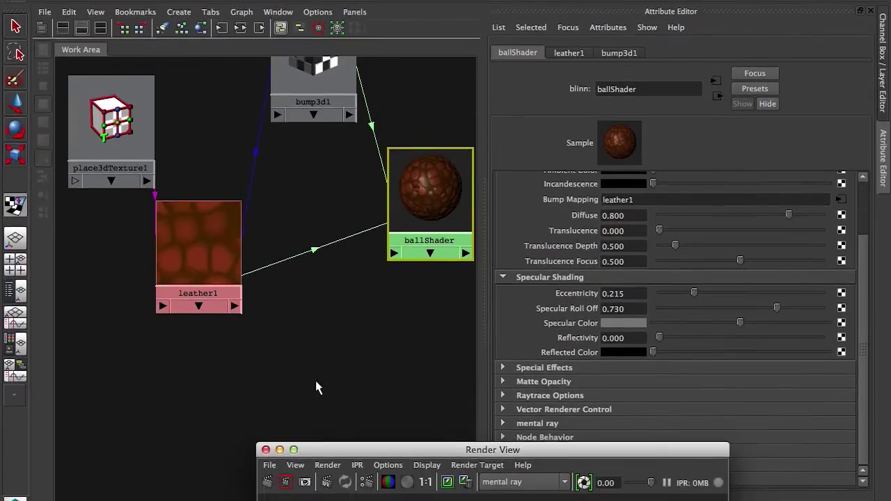
Drag a connection from leather1's outAlpha onto ballShader to bring up its Connect input menu
middle_drag(235, 306, 233, 307)
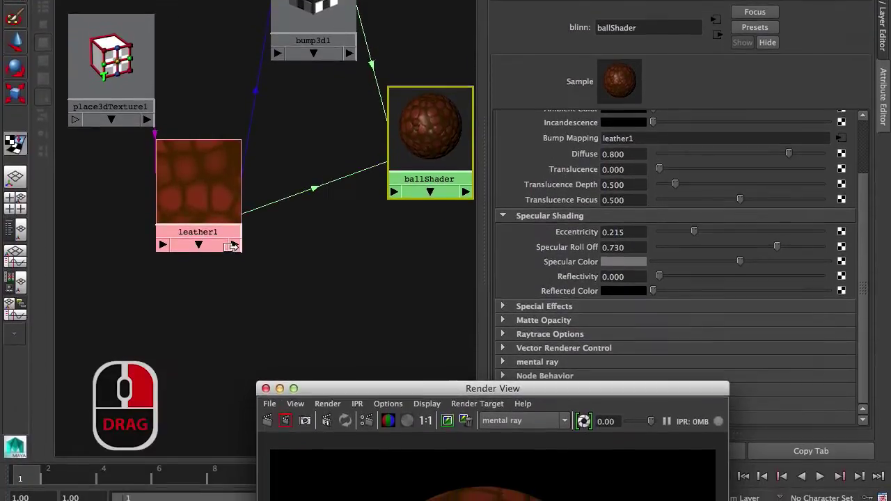
click(233, 245)
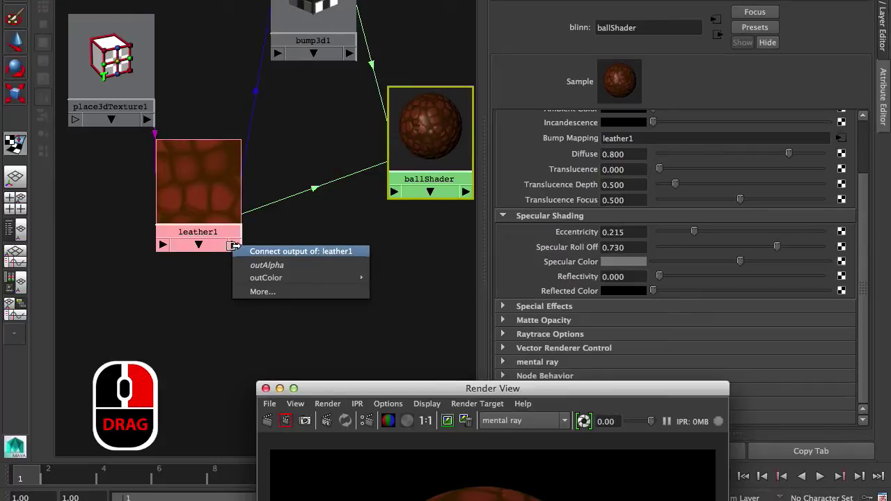
click(218, 258)
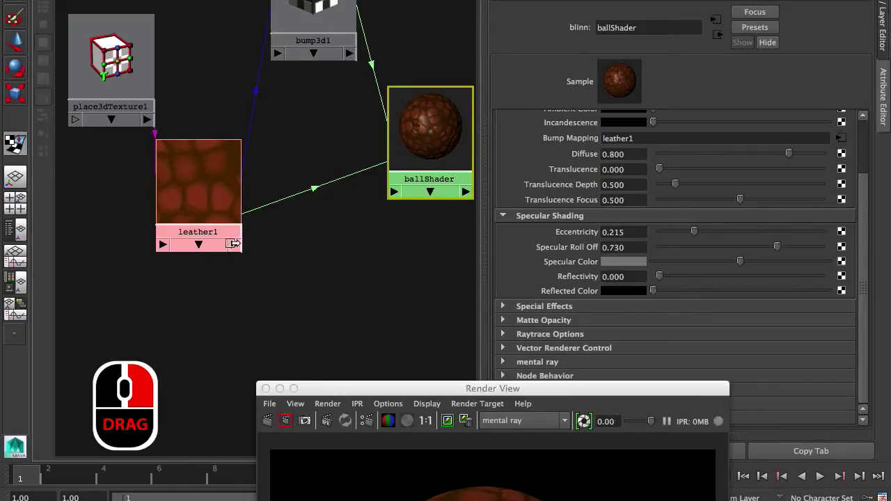
click(234, 244)
mouse_move(258, 277)
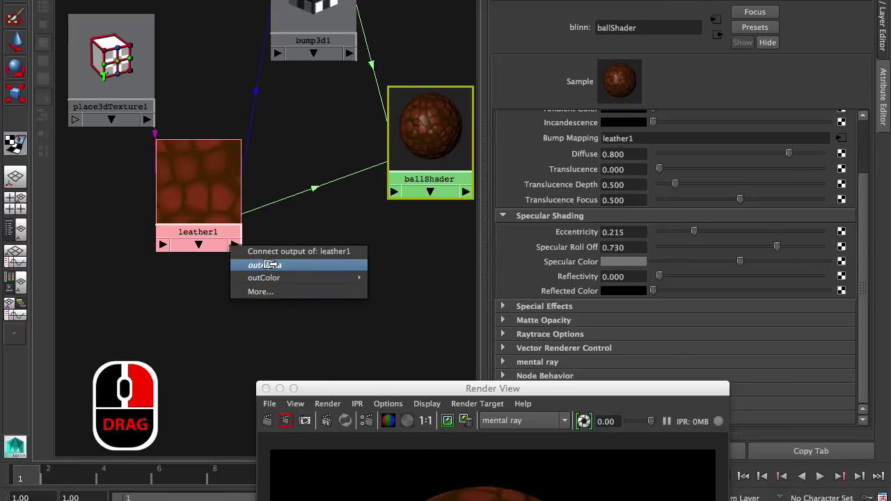
click(268, 265)
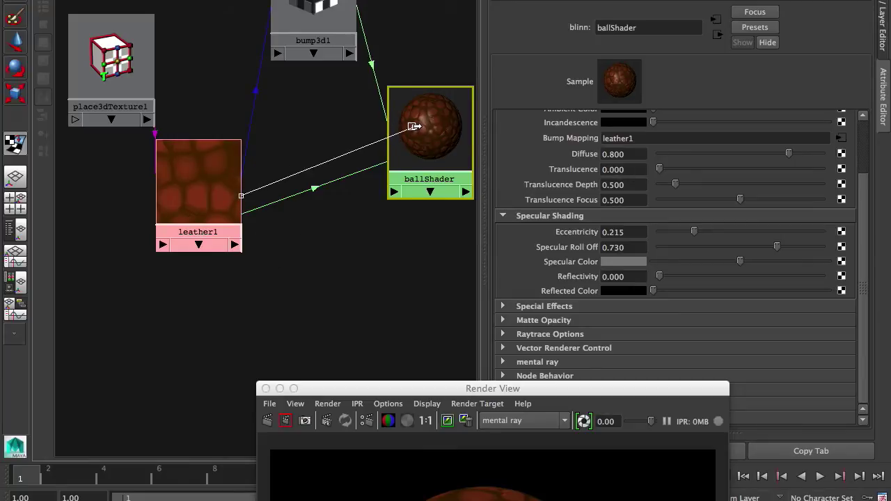
mouse_move(422, 125)
mouse_down()
mouse_move(436, 103)
mouse_move(436, 115)
mouse_up()
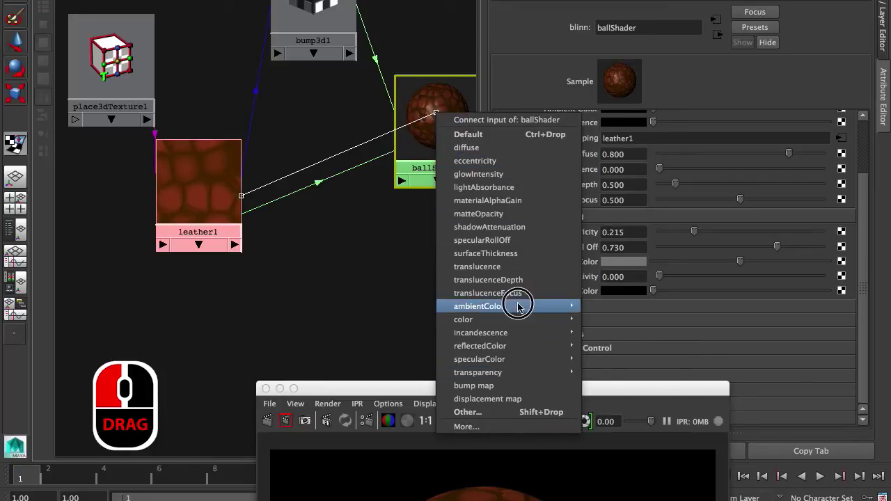
mouse_move(519, 361)
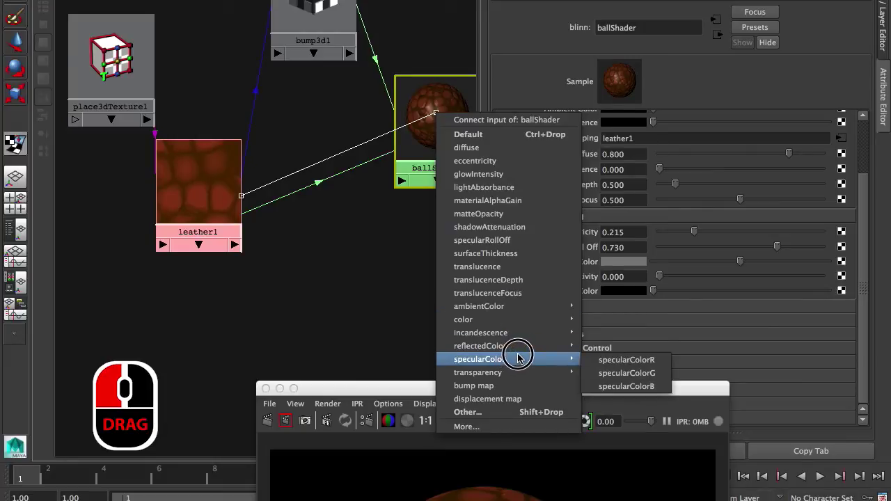
mouse_move(551, 346)
mouse_move(576, 360)
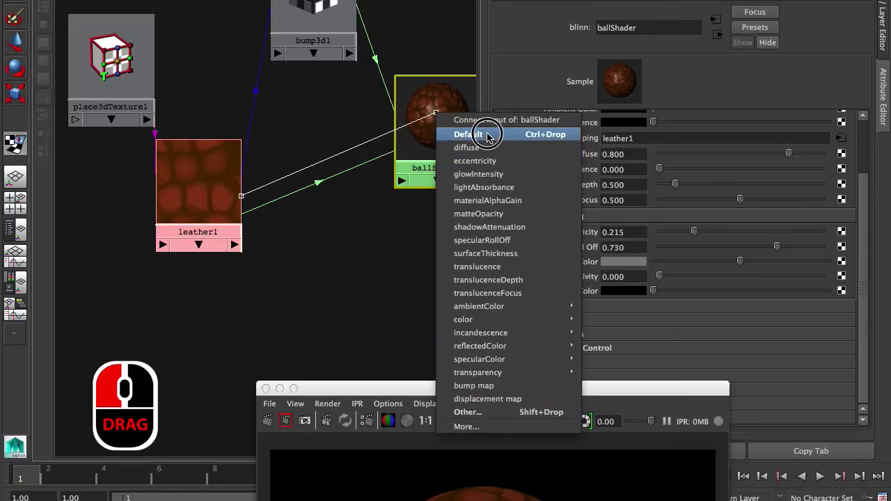
Open the Connection Editor for leather1 and ballShader with outAlpha selected as the source
click(503, 412)
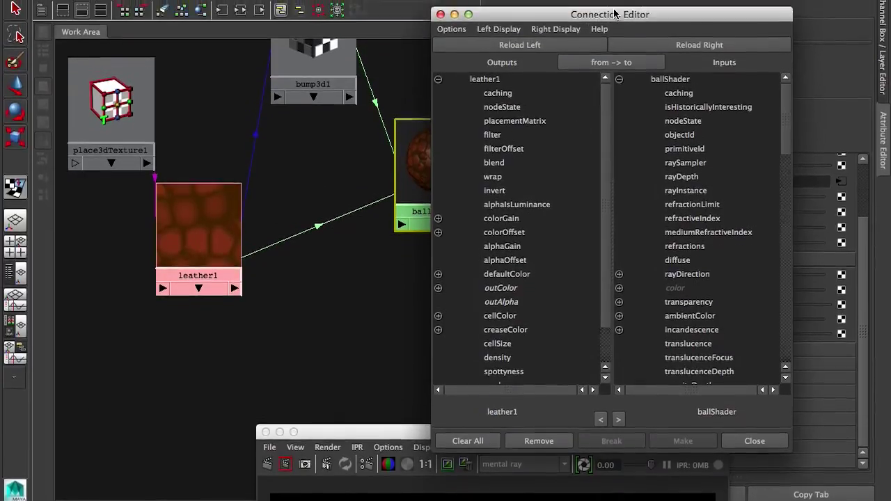
drag(614, 8, 384, 9)
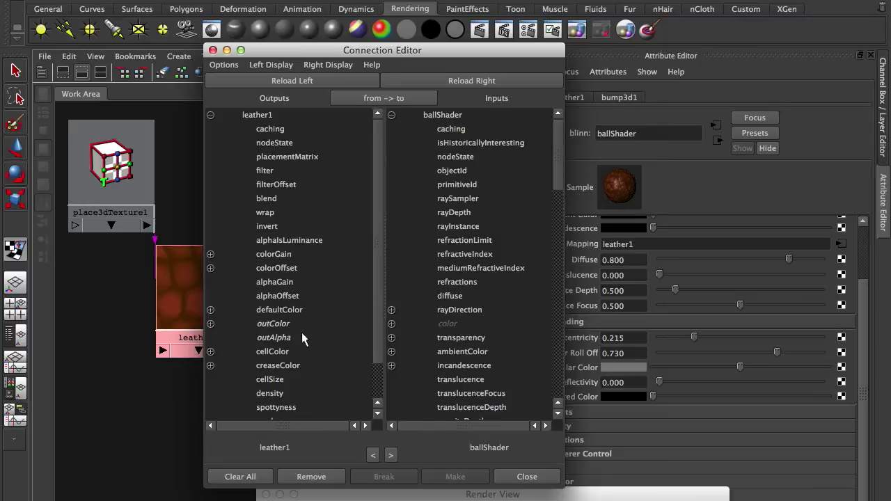
click(277, 341)
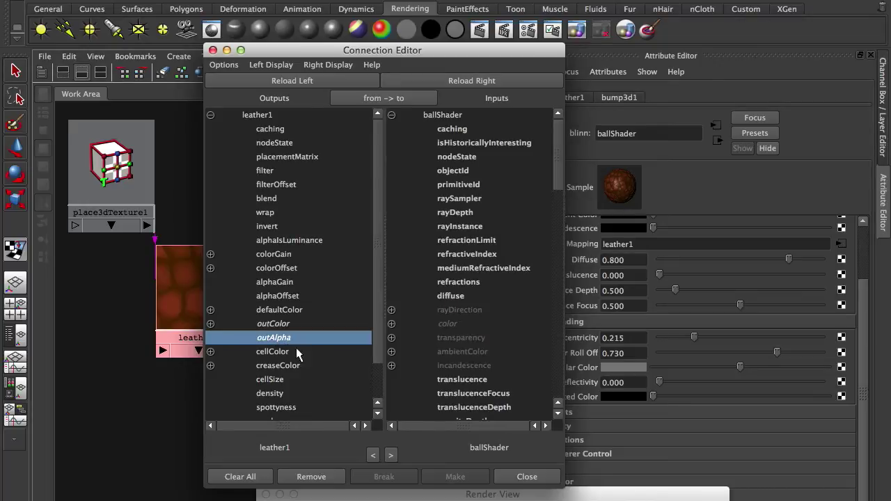
drag(561, 175, 562, 239)
scroll(476, 244, down, 10)
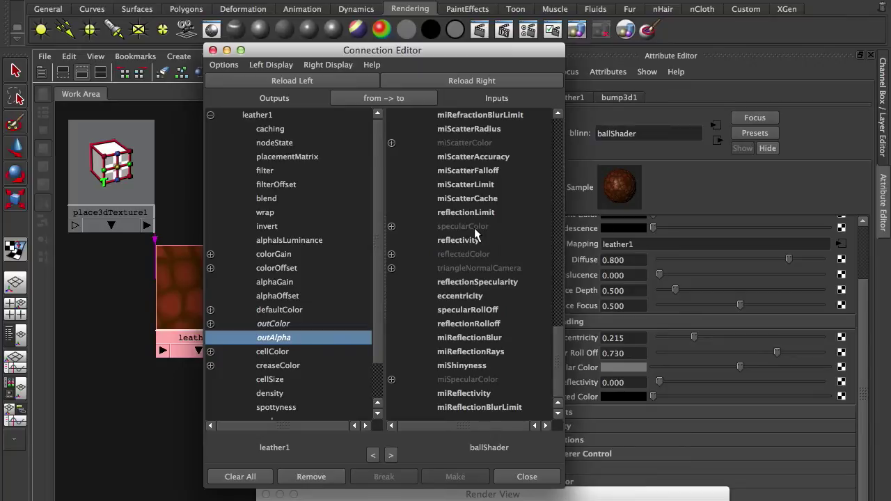
Connect outAlpha to ballShader's specularColorR, specularColorG and specularColorB
click(391, 226)
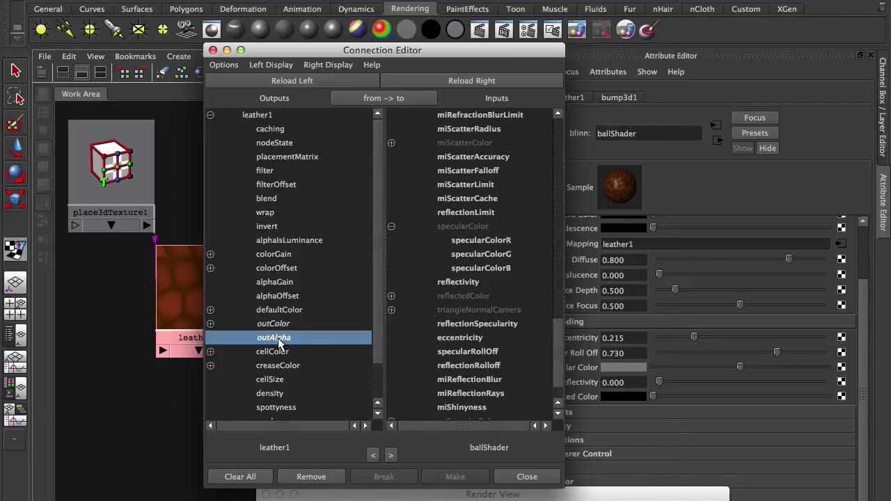
click(486, 240)
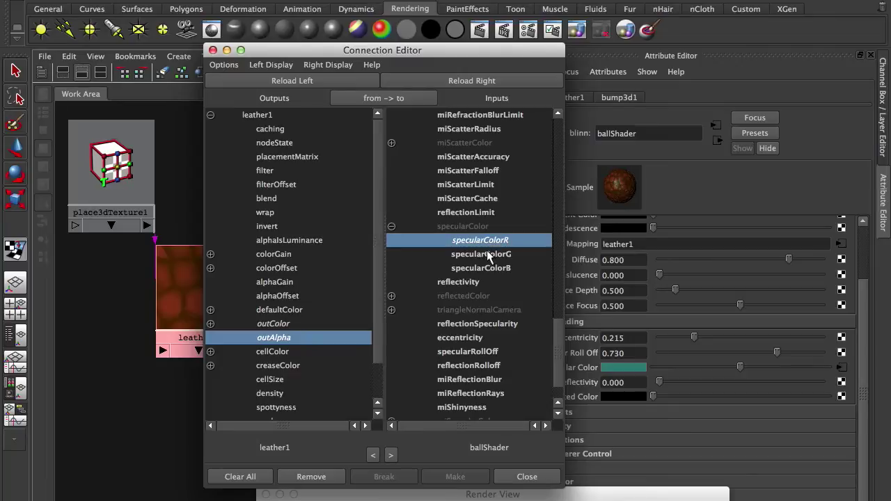
click(485, 254)
click(485, 268)
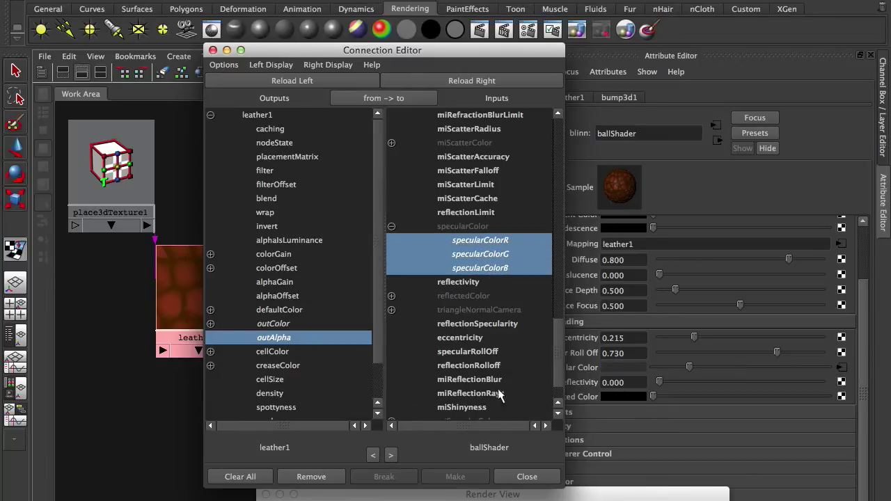
drag(521, 496, 507, 115)
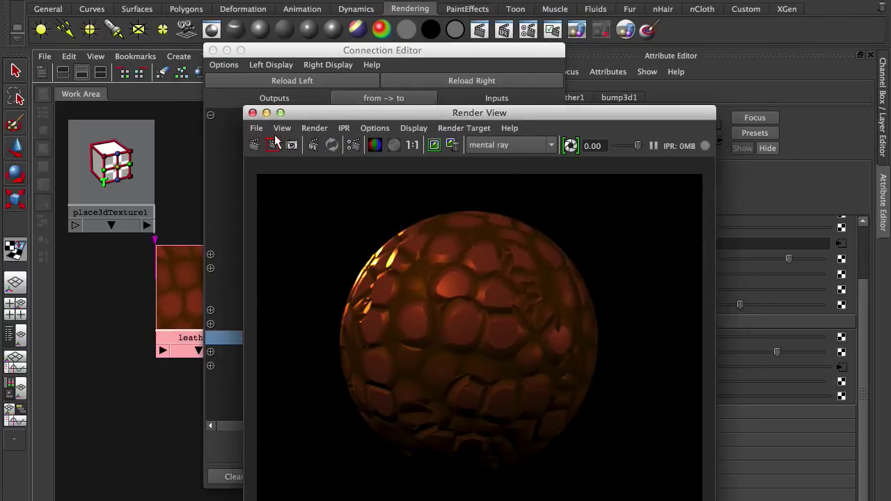
Re-render the ball in mental ray to check the new leather-driven specular highlights
click(255, 146)
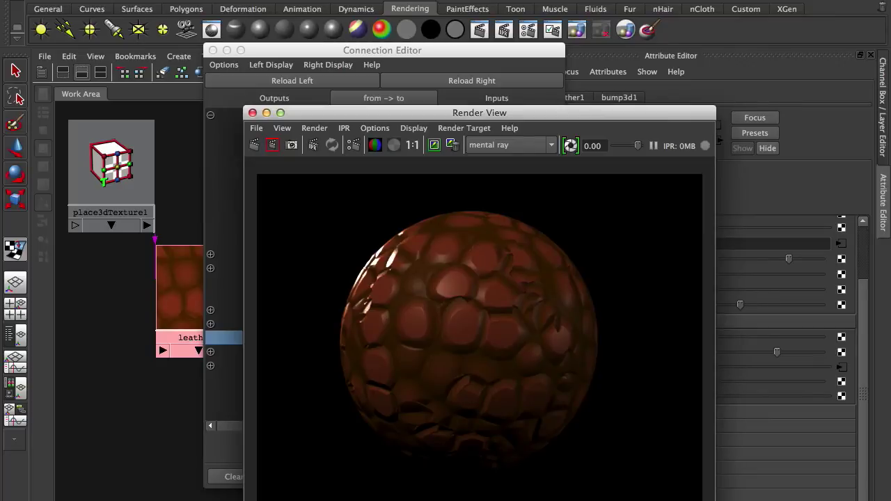
drag(513, 115, 625, 114)
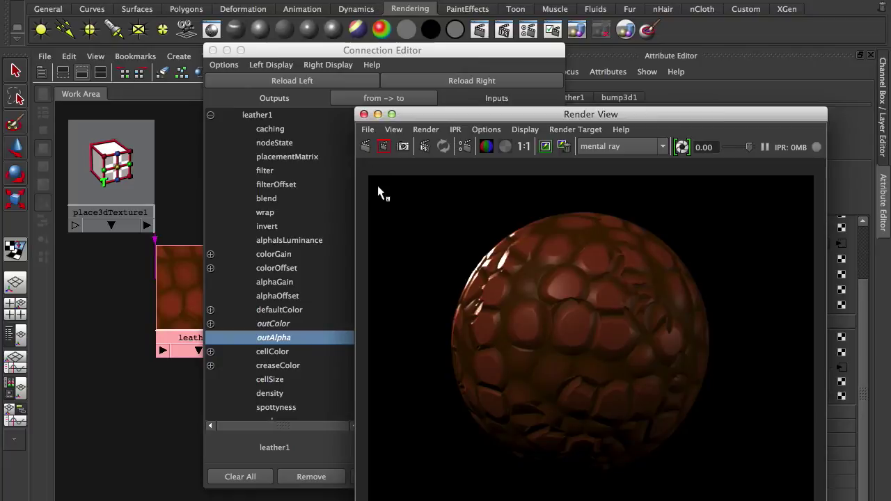
drag(440, 119, 451, 114)
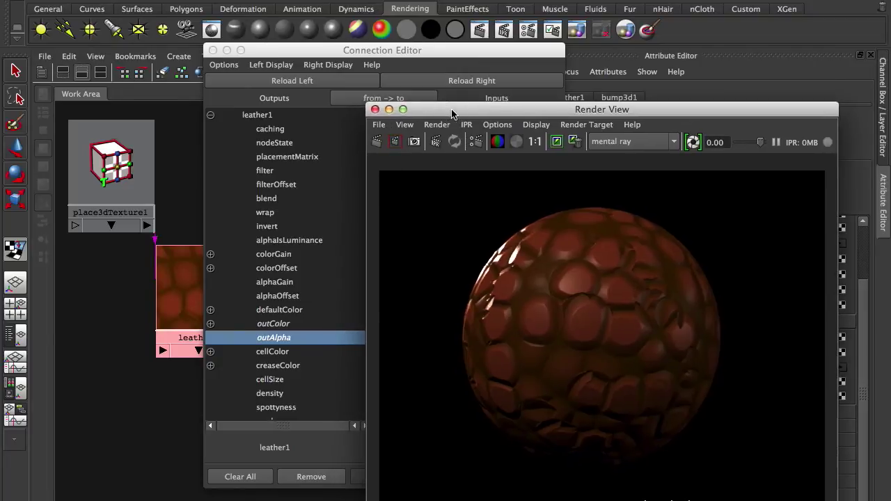
Close the Render View and Connection Editor, and move leather1 lower left in the graph
click(375, 110)
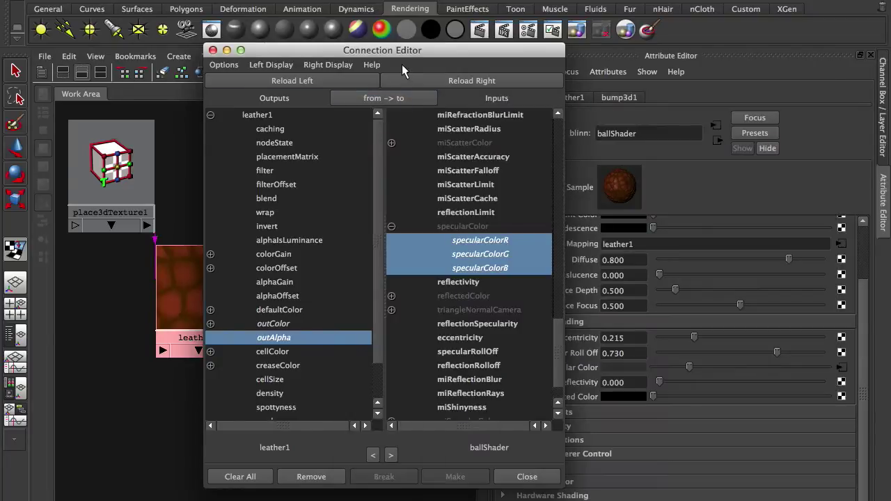
click(214, 49)
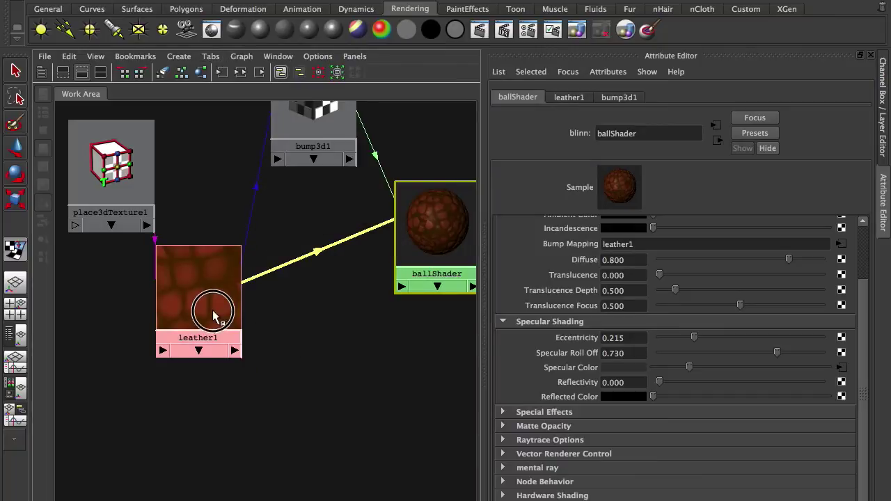
drag(212, 312, 181, 367)
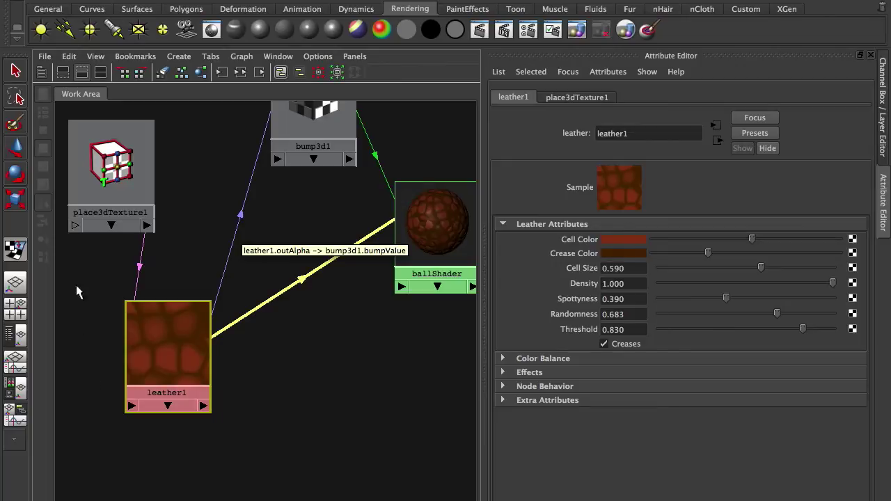
Create a Remap Value utility node and place remapValue1 below leather1
click(42, 72)
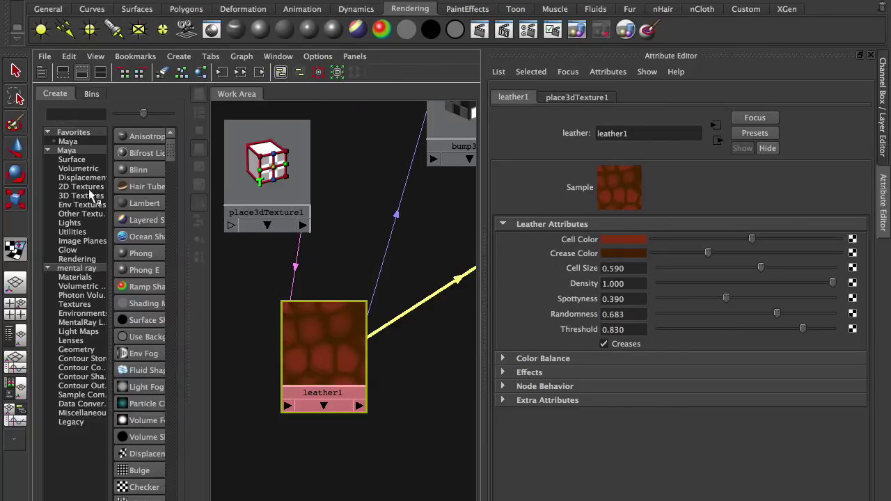
click(75, 232)
drag(183, 335, 239, 345)
drag(164, 334, 119, 338)
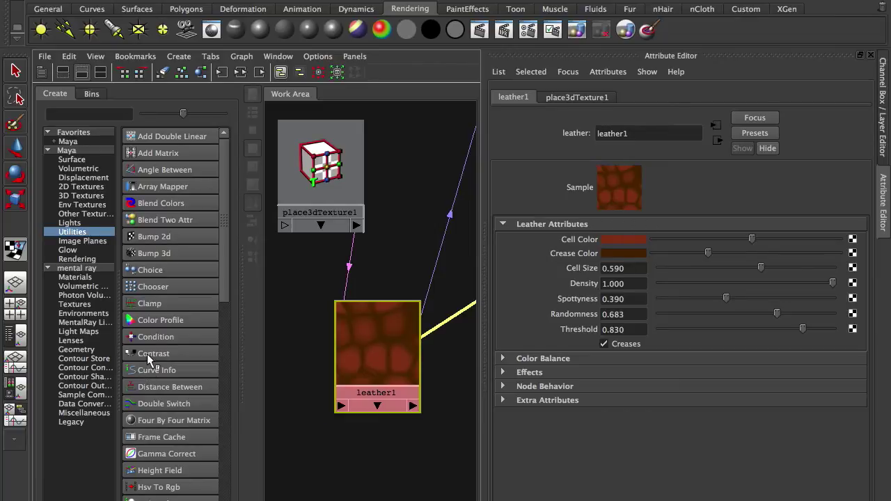
drag(224, 186, 232, 384)
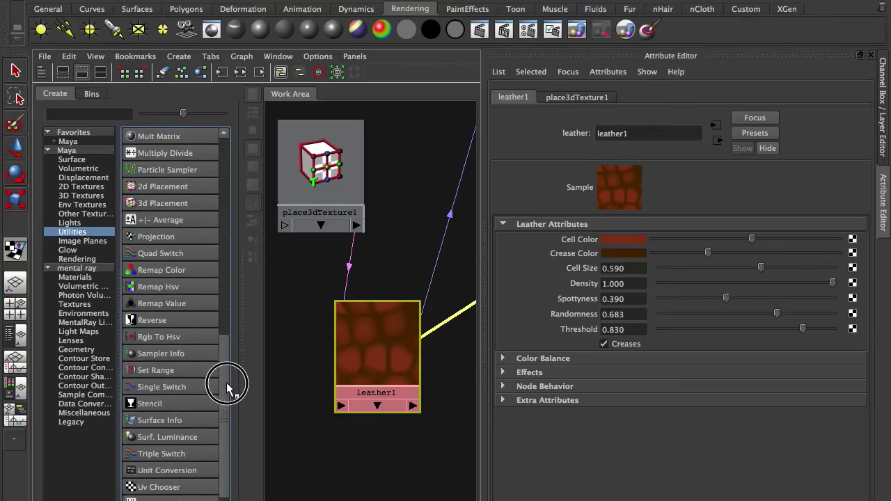
click(144, 303)
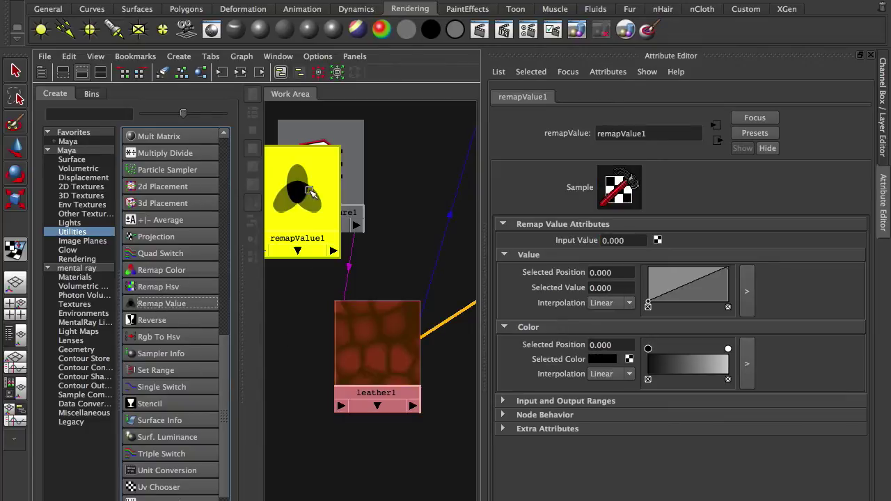
drag(315, 203, 383, 491)
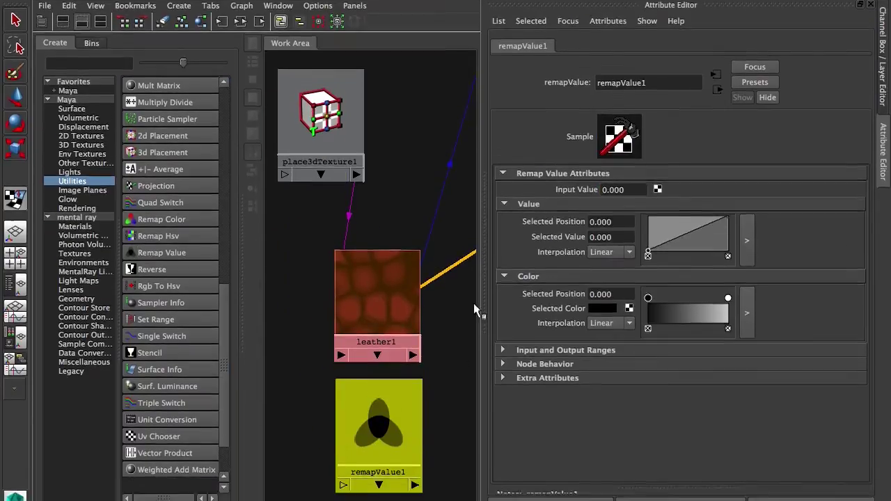
Connect leather1's outAlpha to remapValue1's inputValue in the Connection Editor
drag(375, 326, 359, 302)
drag(396, 260, 446, 272)
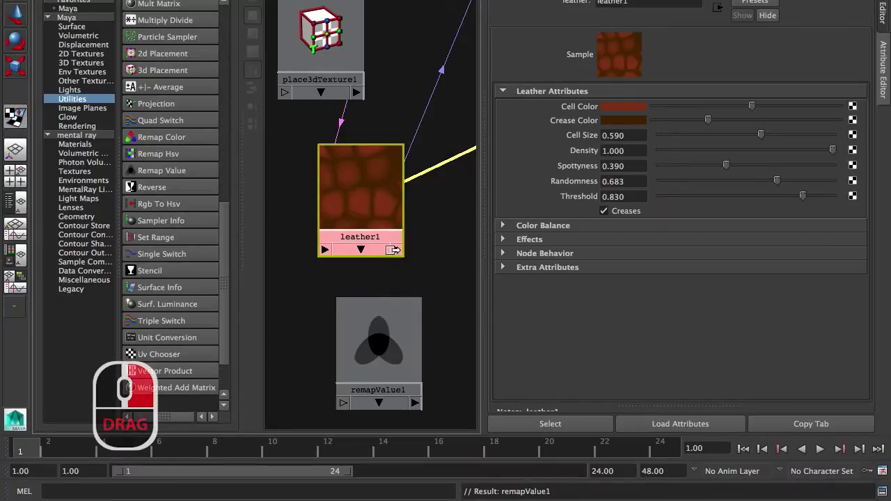
drag(377, 350, 396, 374)
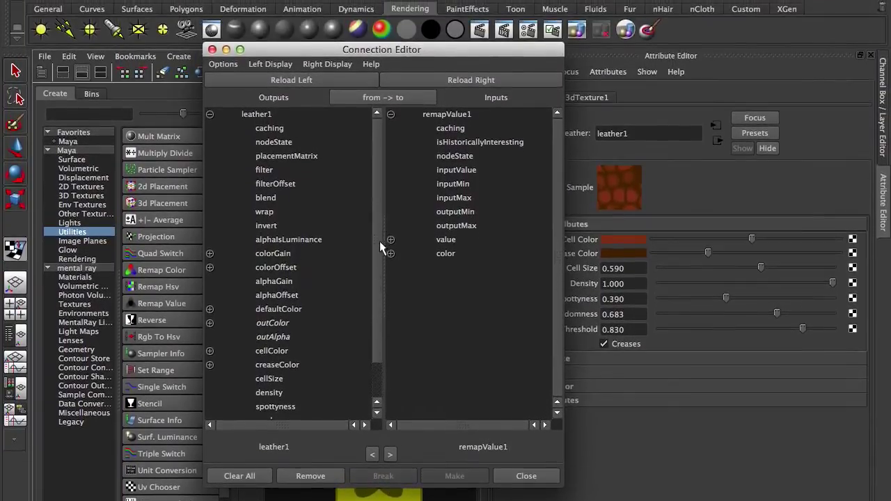
scroll(380, 163, down, 1)
mouse_move(380, 252)
mouse_down()
mouse_move(380, 331)
mouse_move(378, 236)
mouse_up()
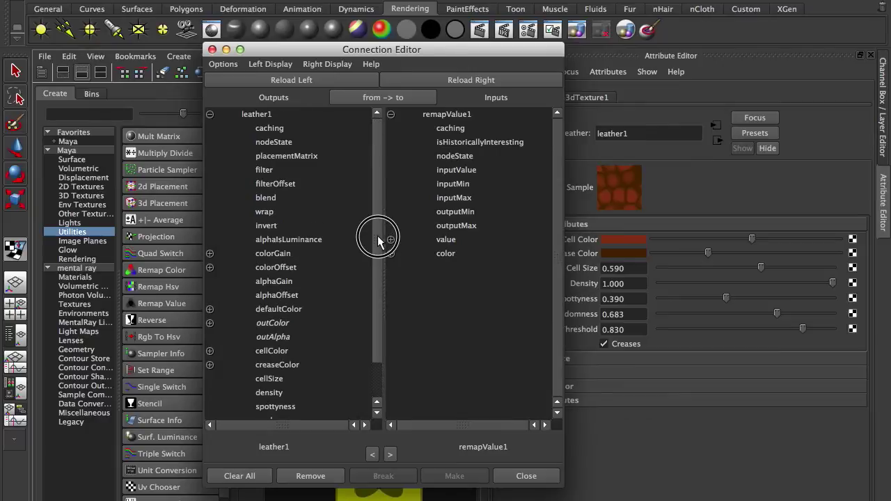
click(278, 337)
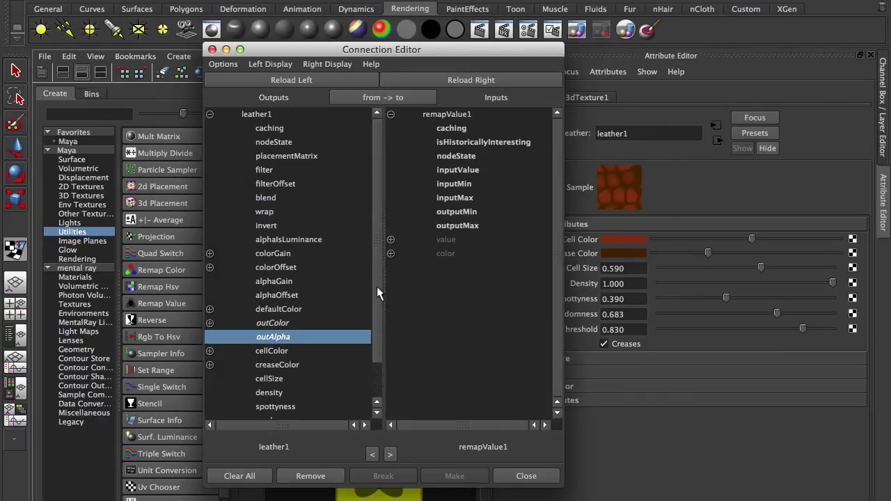
click(459, 170)
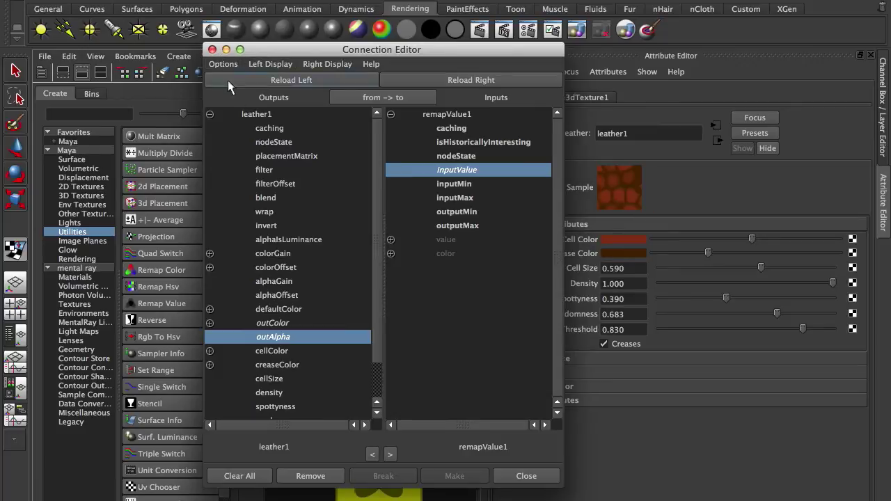
Set remapValue1's value ramp to start at 0.260, with the end point fully right
click(212, 49)
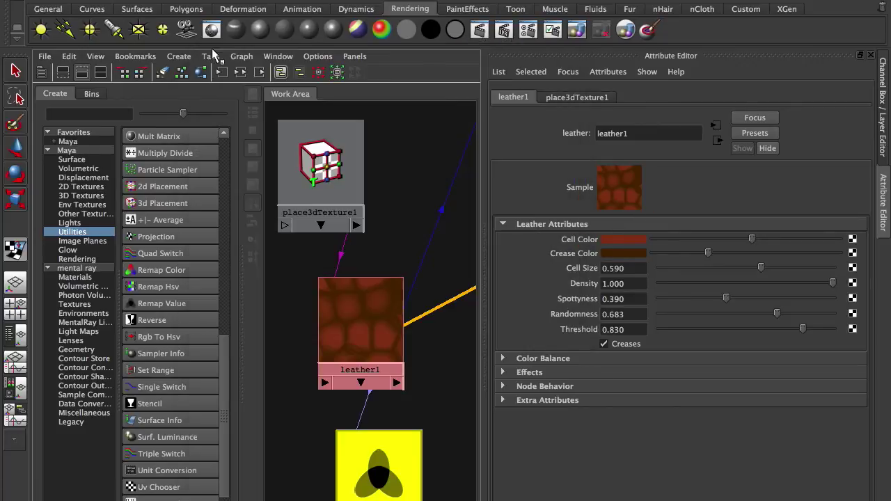
click(392, 462)
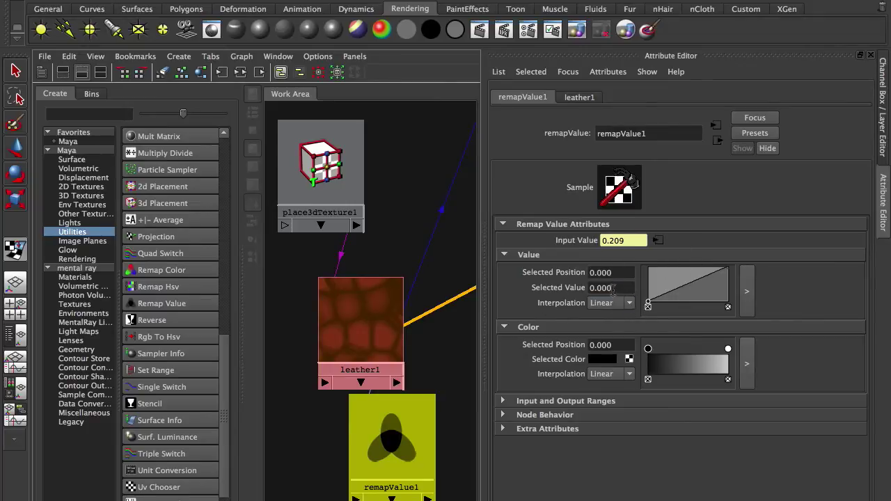
click(729, 269)
drag(650, 301, 647, 290)
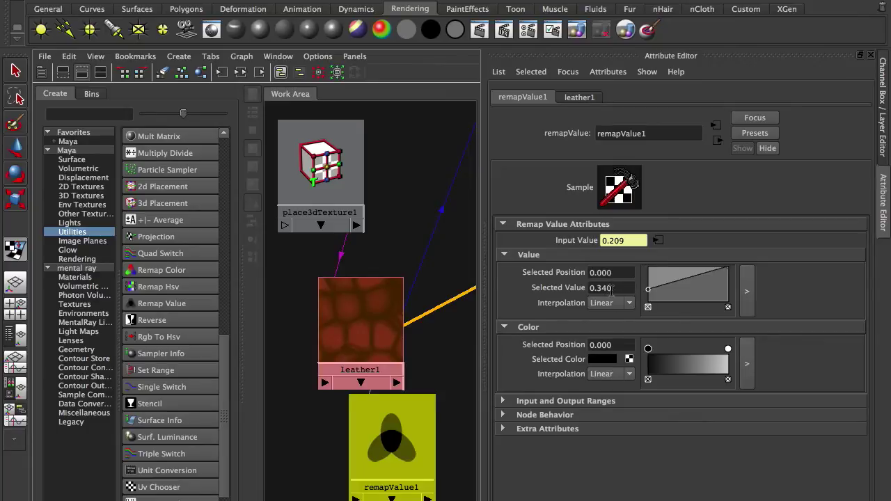
drag(648, 290, 644, 298)
click(728, 270)
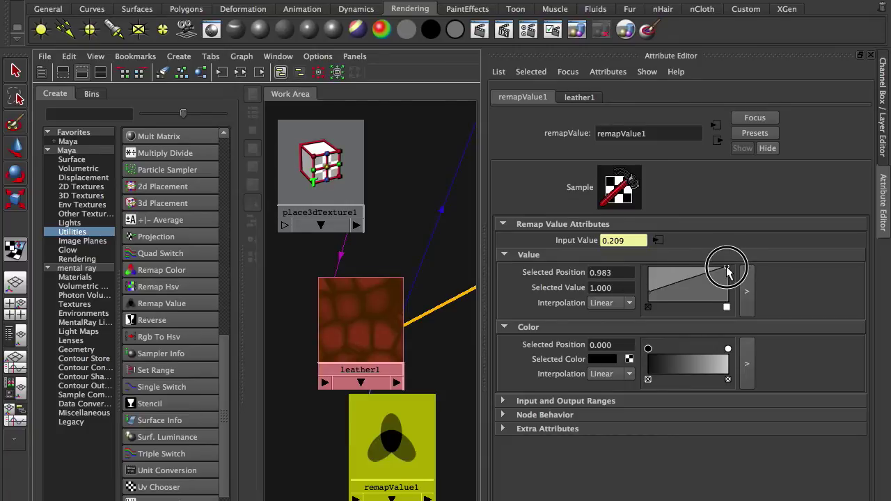
drag(727, 270, 728, 273)
Set the value ramp's interpolation to Smooth
click(649, 293)
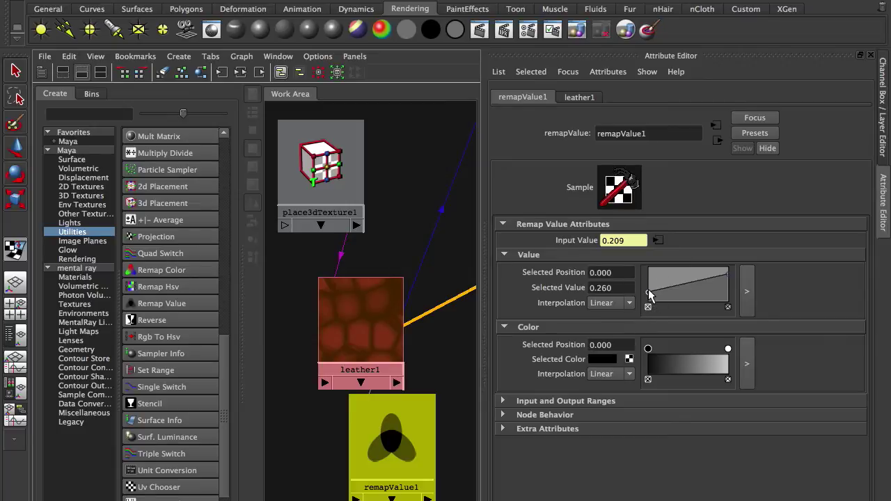
click(627, 302)
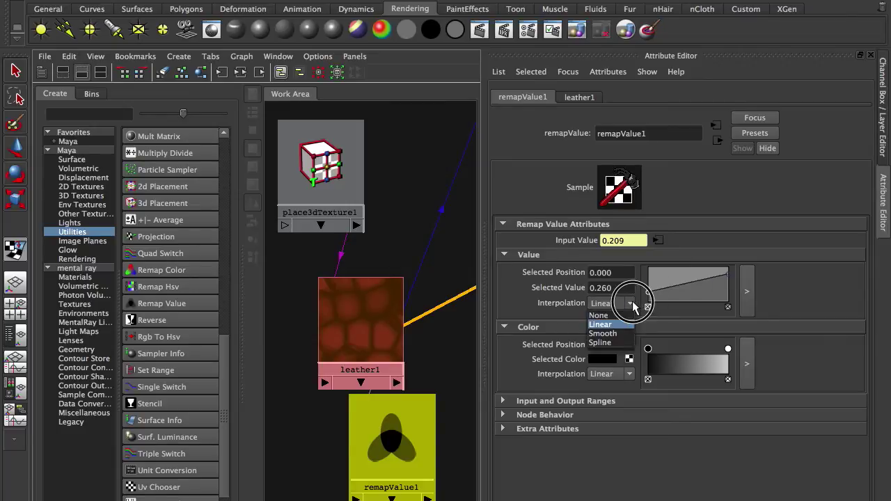
click(615, 333)
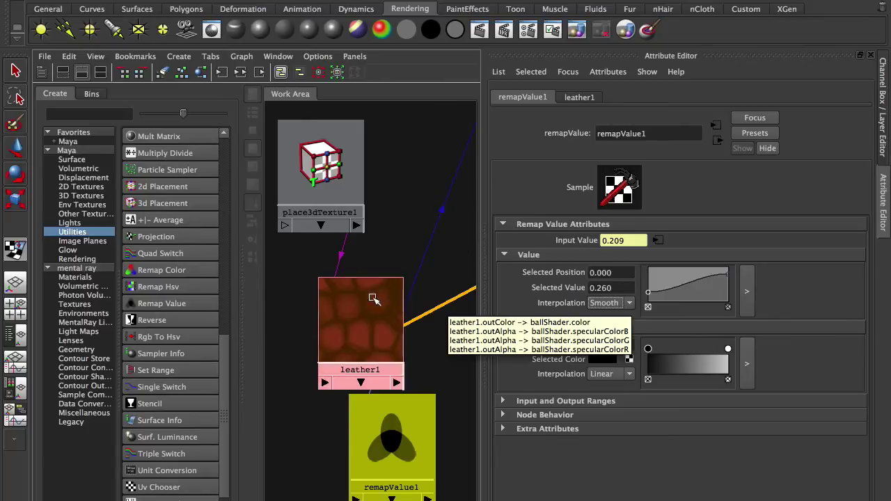
click(42, 71)
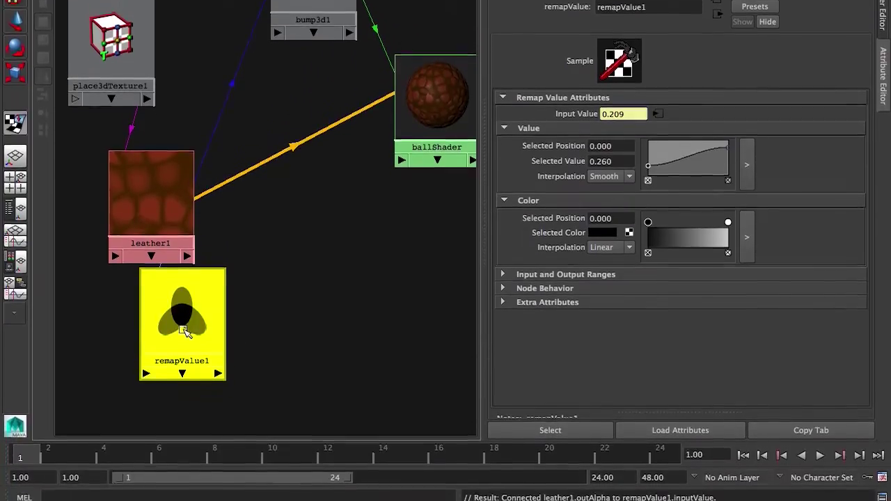
Link remapValue1's outValue to ballShader, expanding specularColor into its R, G, B channels
drag(175, 348, 205, 308)
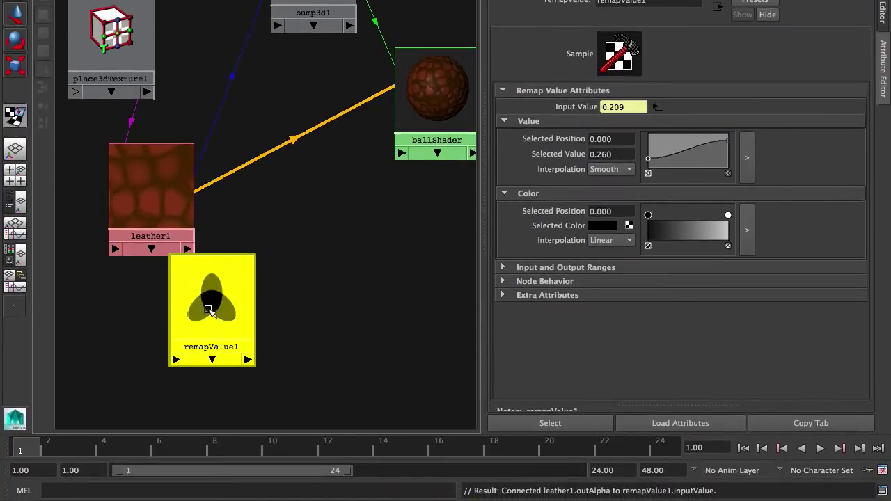
click(247, 361)
drag(248, 361, 282, 382)
click(417, 94)
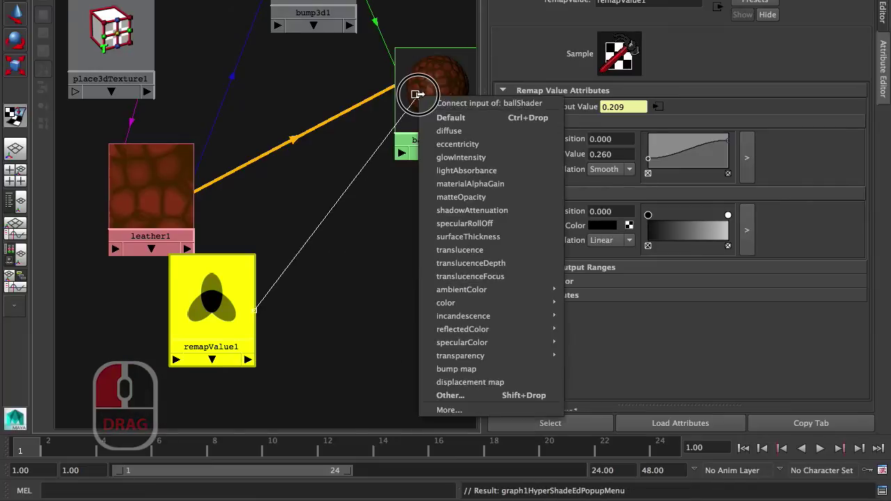
drag(418, 94, 495, 396)
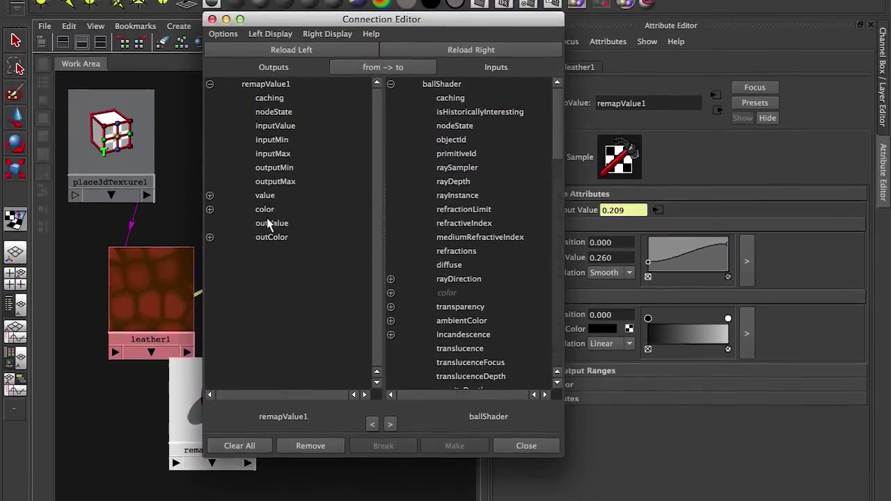
click(271, 223)
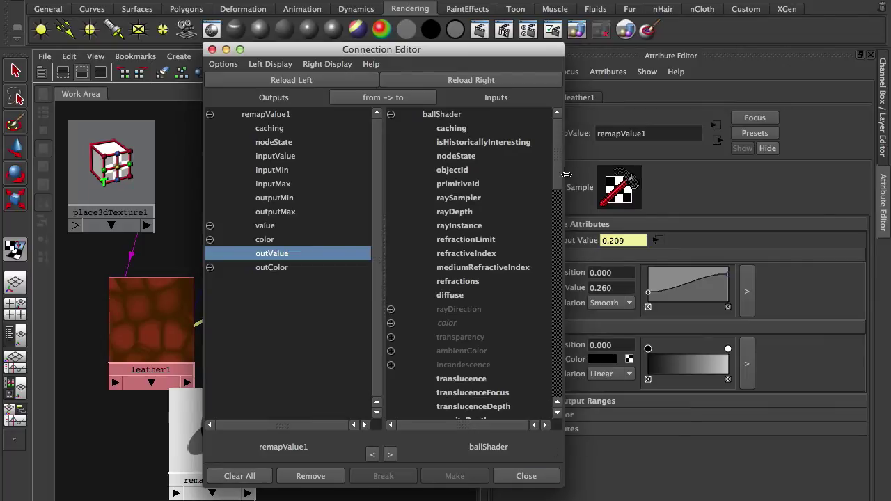
drag(558, 164, 556, 366)
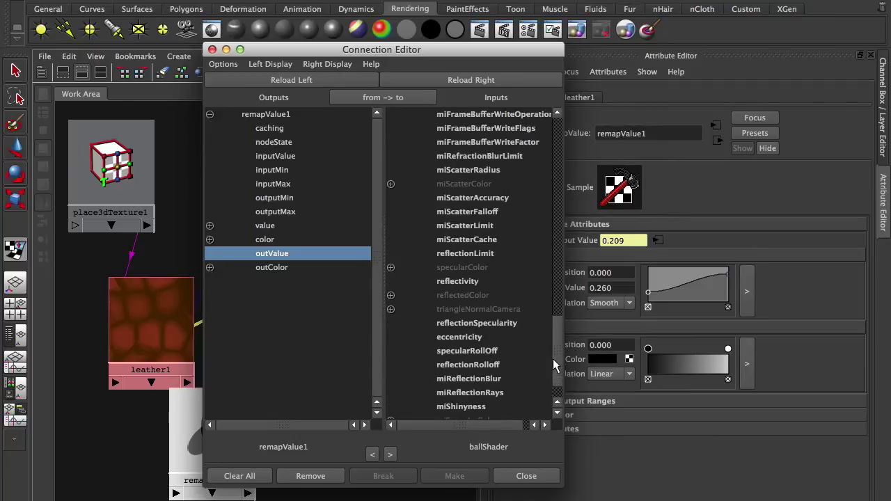
click(391, 268)
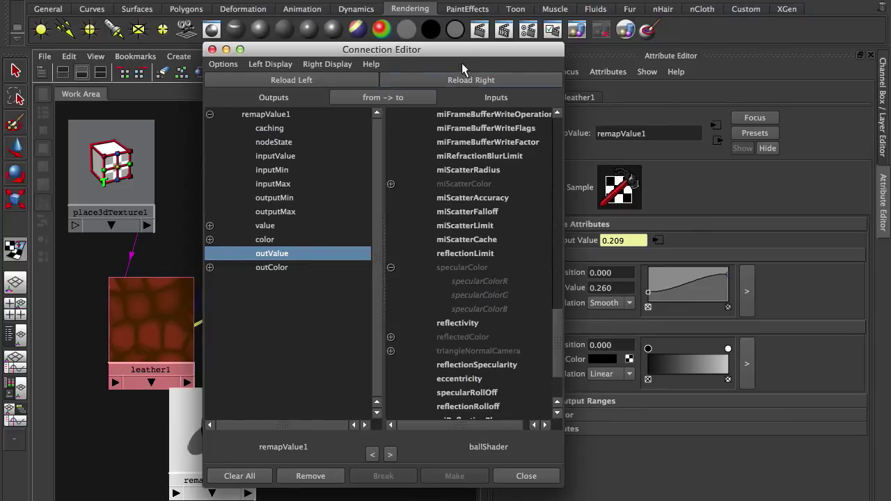
Connect outValue to ballShader's specularColorR, specularColorG and specularColorB
drag(462, 52, 681, 64)
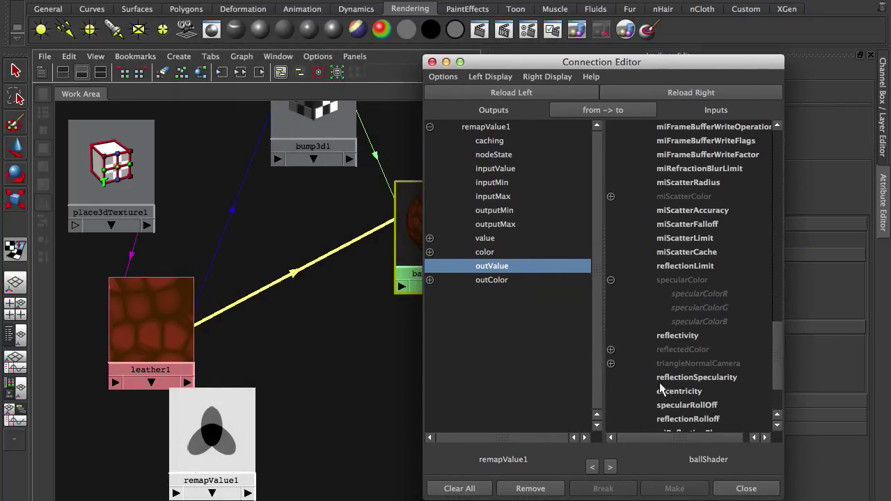
click(702, 293)
click(702, 307)
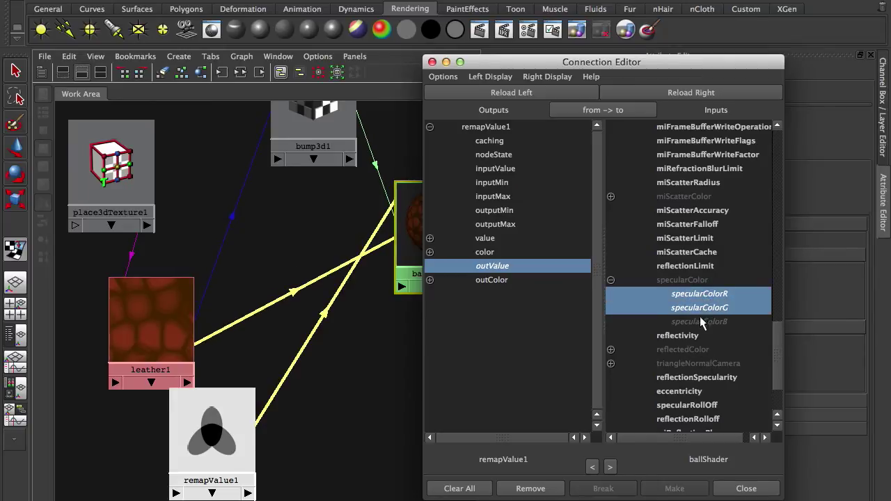
click(700, 322)
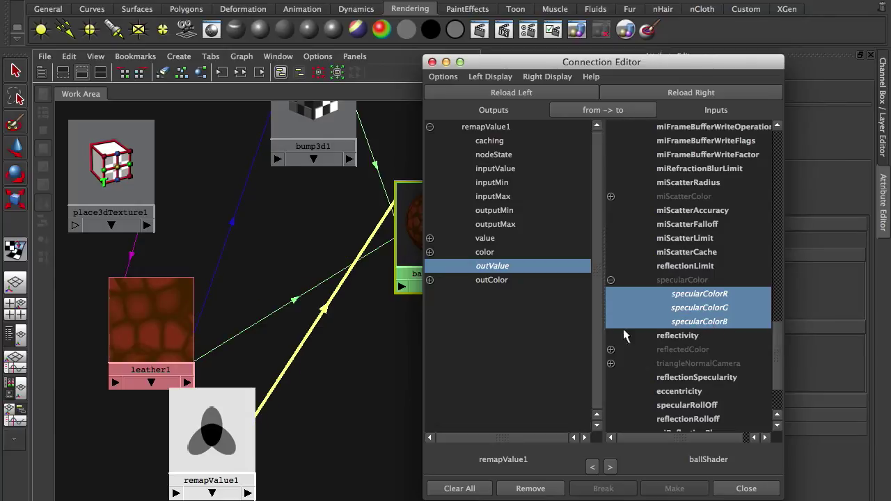
mouse_move(325, 310)
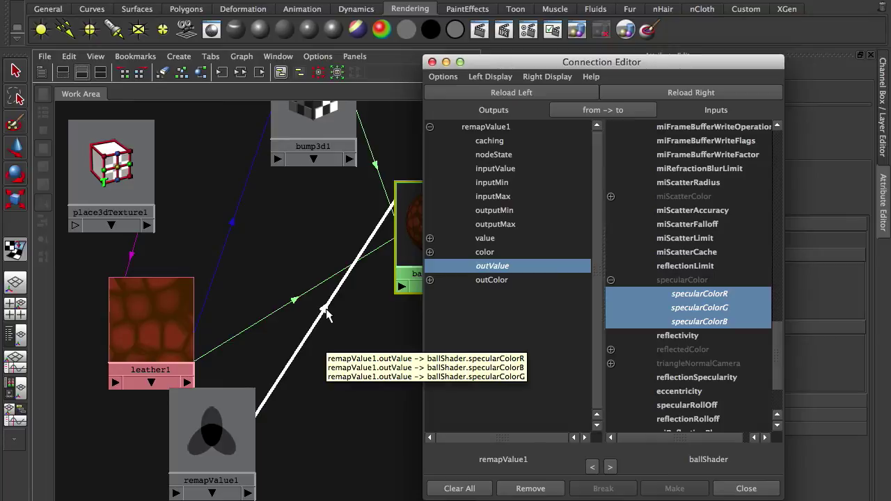
mouse_move(294, 303)
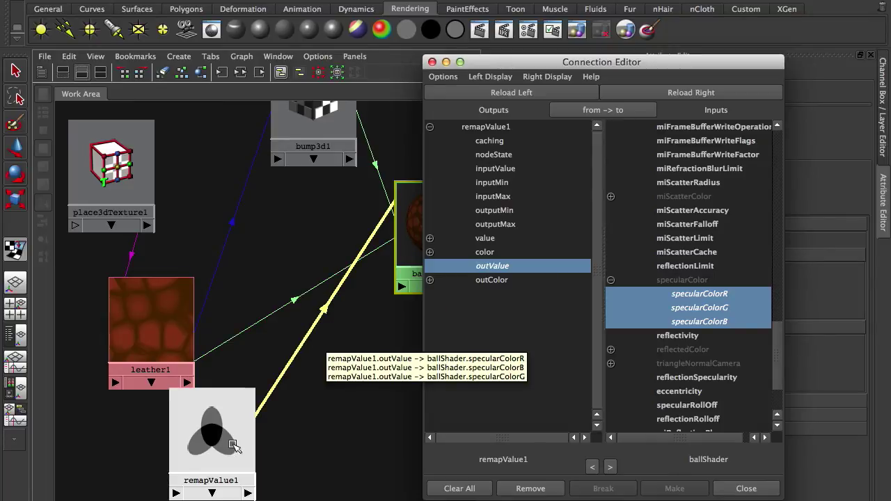
drag(212, 425, 298, 368)
click(431, 62)
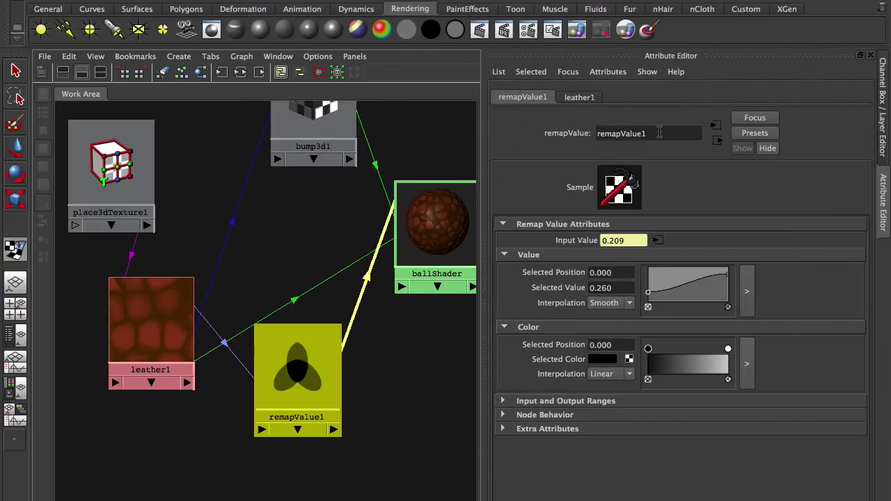
Rename remapValue1 to remapSpecularLeather
drag(658, 133, 622, 133)
text(S)
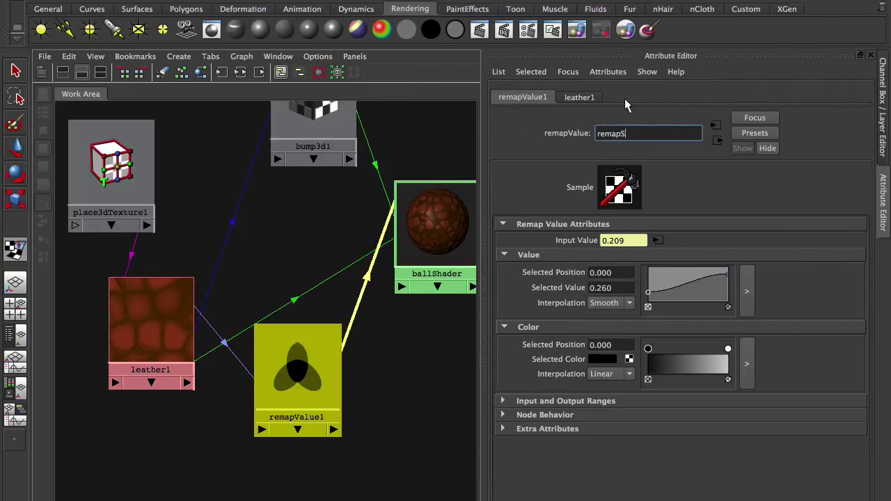
text(pecularLeather)
key(Return)
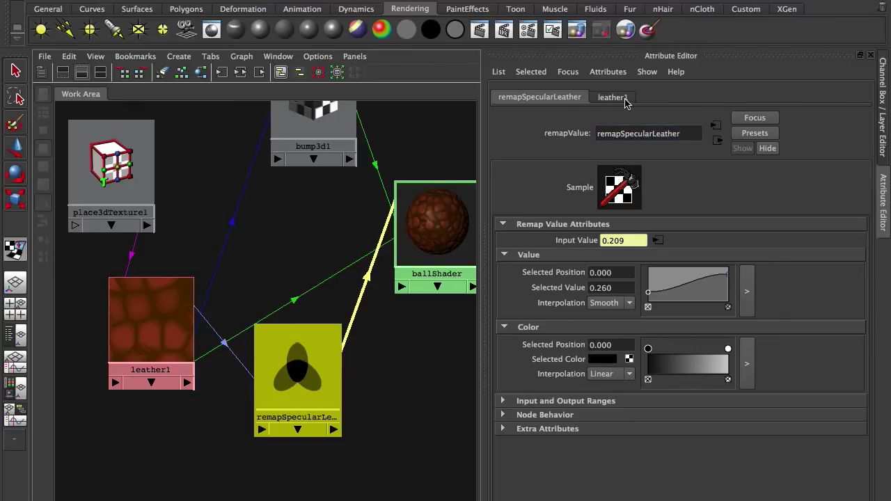
click(430, 251)
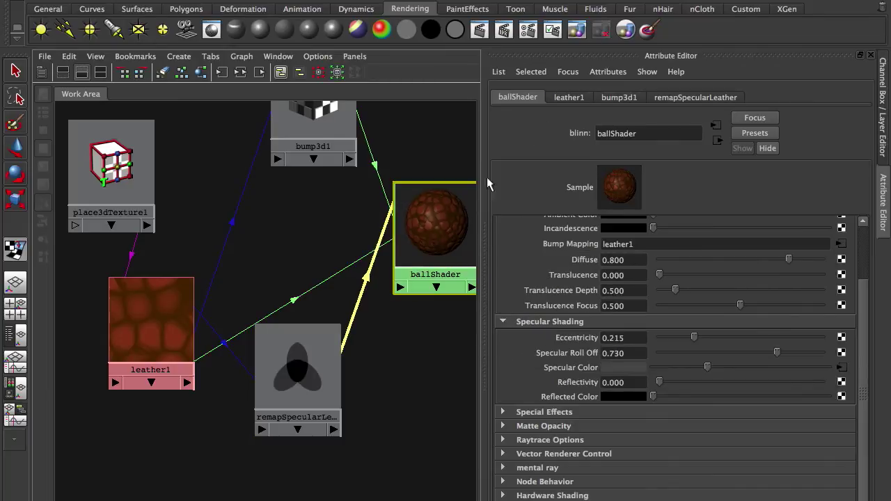
Render the current frame in mental ray and re-render to view the remapped specular highlights
click(479, 29)
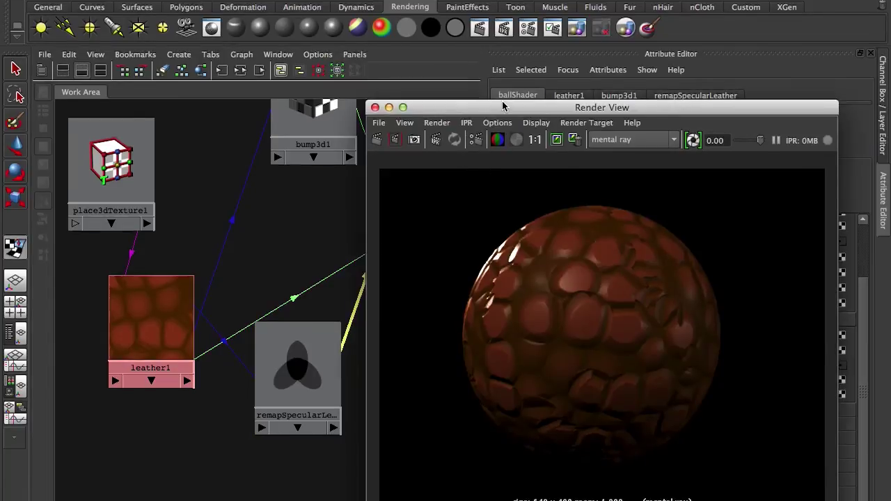
drag(503, 106, 430, 98)
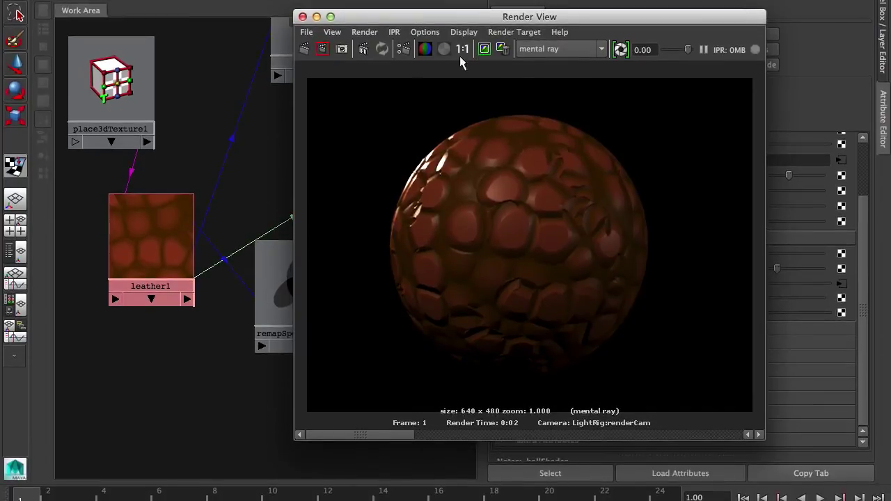
click(304, 50)
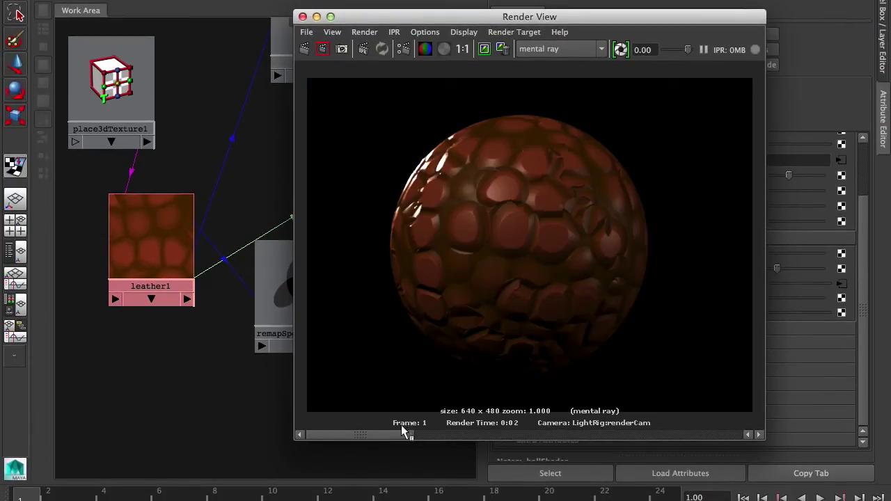
drag(401, 432, 409, 413)
drag(457, 21, 509, 13)
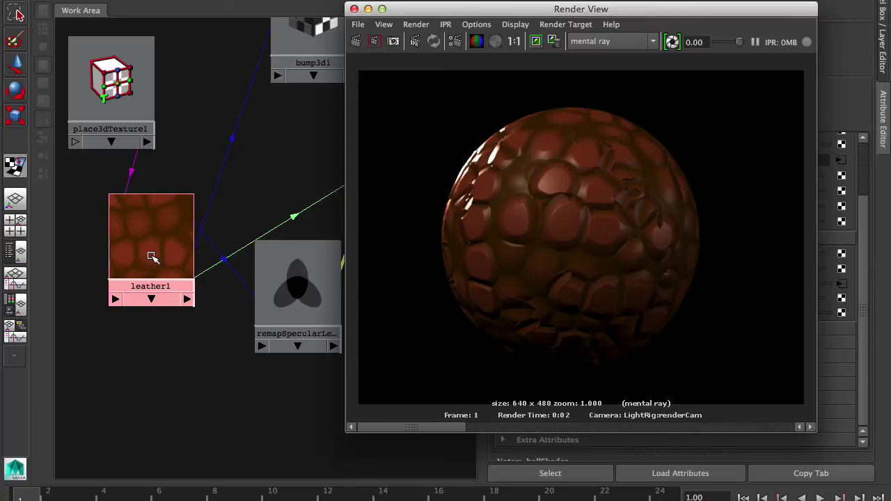
drag(306, 320, 293, 314)
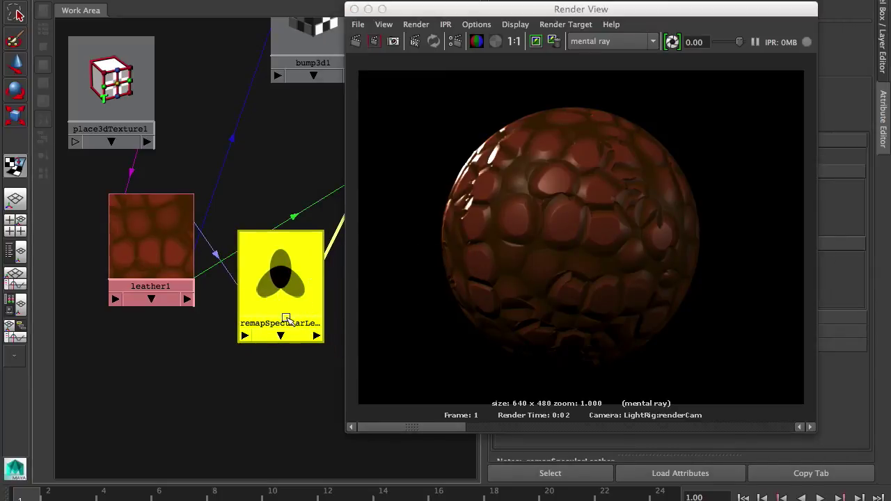